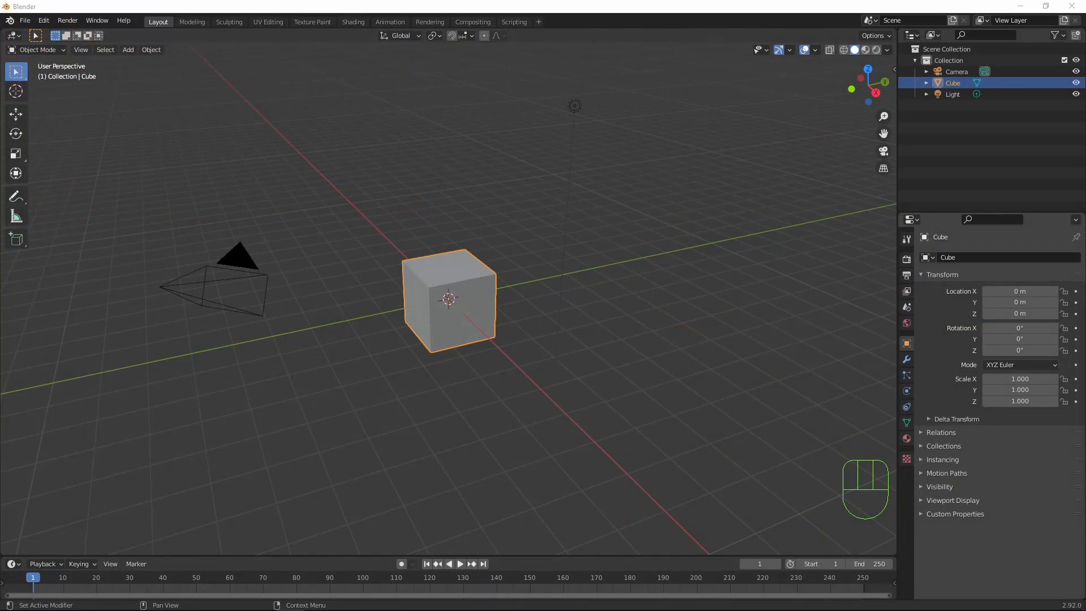
Hide the default cube and add a cylinder mesh at the scene origin
{"action": "left_click", "coordinate": [628, 390]}
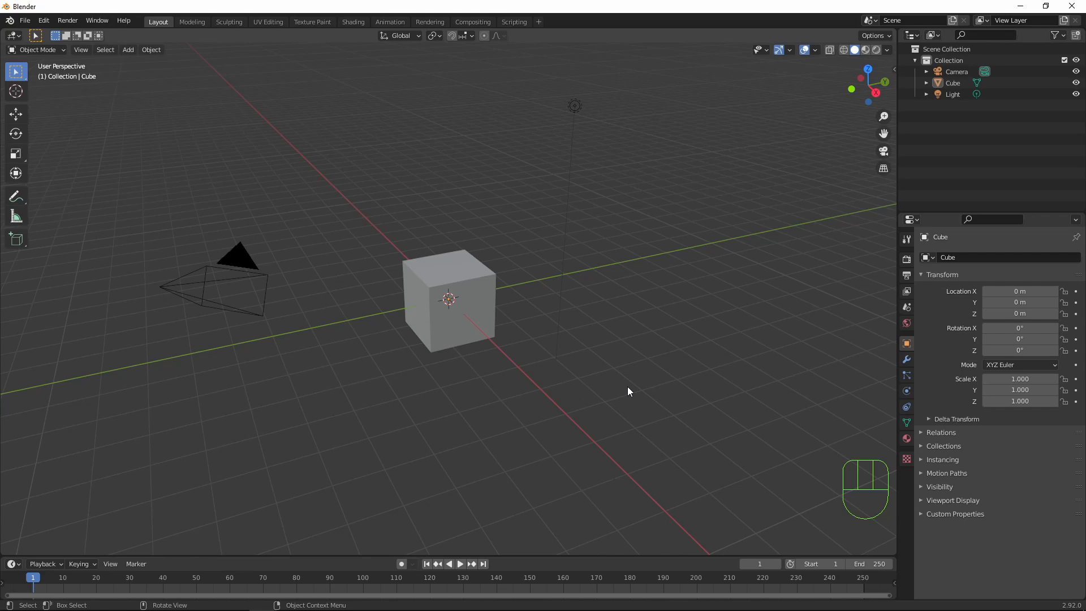
{"action": "left_click", "coordinate": [462, 273]}
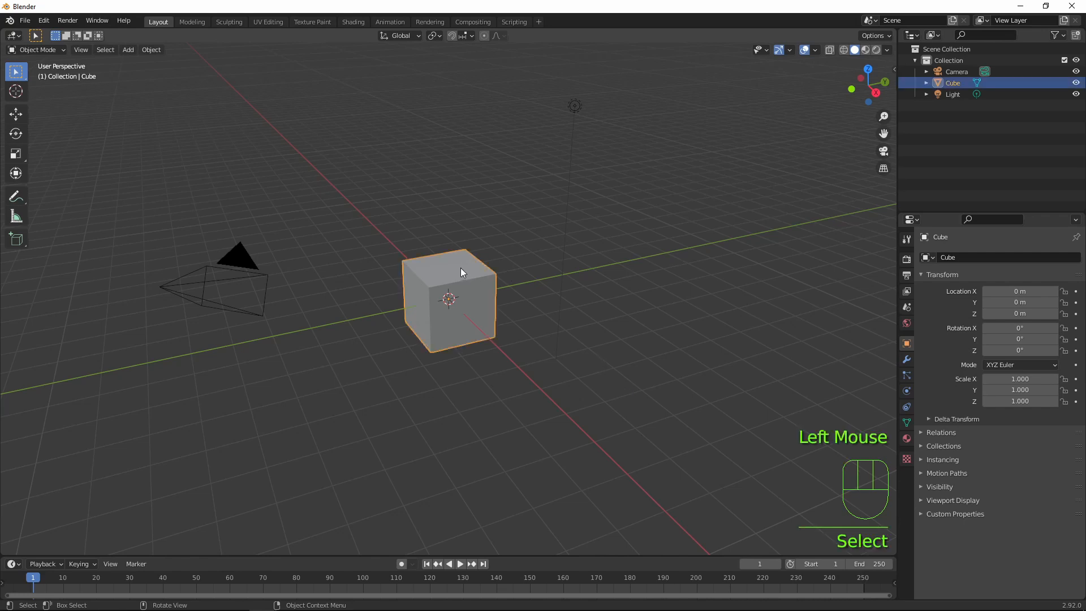
{"action": "key", "text": "h"}
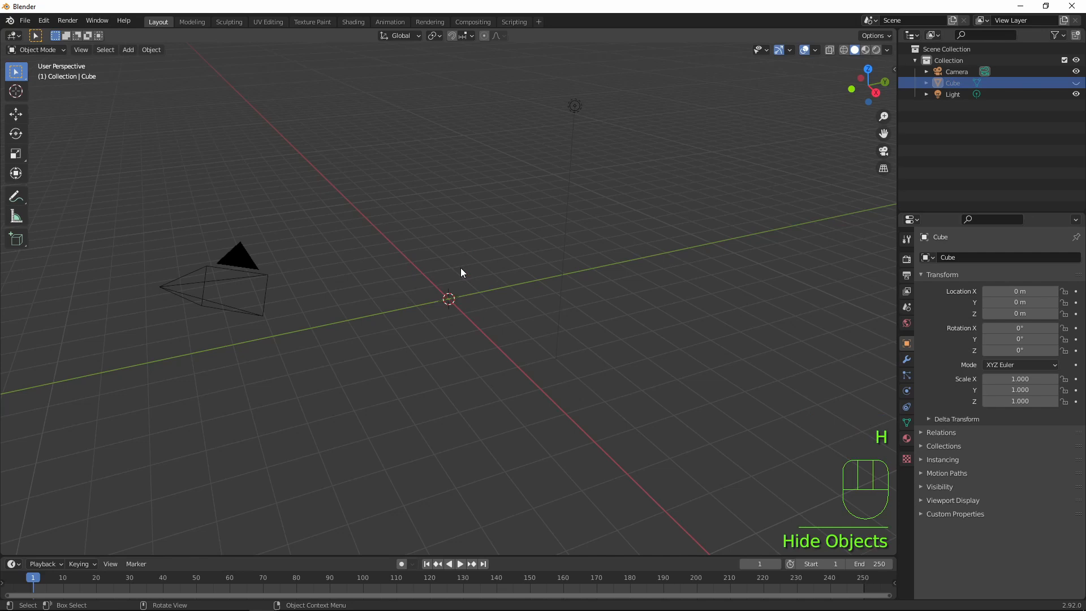
{"action": "key", "text": "shift+a"}
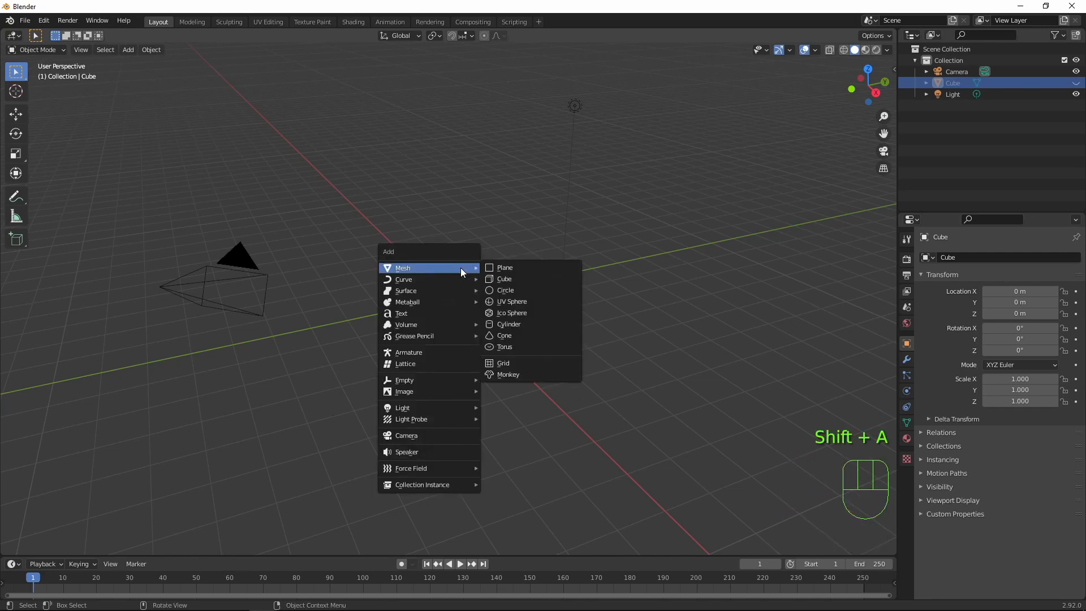
{"action": "left_click", "coordinate": [515, 324]}
Scale the whole cylinder mesh down along the Z axis in Edit Mode to form a thin disc
{"action": "scroll", "coordinate": [512, 280], "scroll_direction": "up", "scroll_amount": 4}
{"action": "scroll", "coordinate": [512, 280], "scroll_direction": "down", "scroll_amount": 2}
{"action": "mouse_move", "coordinate": [511, 280]}
{"action": "middle_mouse_down"}
{"action": "mouse_move", "coordinate": [432, 327]}
{"action": "mouse_move", "coordinate": [541, 280]}
{"action": "mouse_move", "coordinate": [565, 211]}
{"action": "mouse_move", "coordinate": [613, 268]}
{"action": "mouse_move", "coordinate": [477, 270]}
{"action": "mouse_move", "coordinate": [508, 266]}
{"action": "middle_mouse_up"}
{"action": "key", "text": "Tab"}
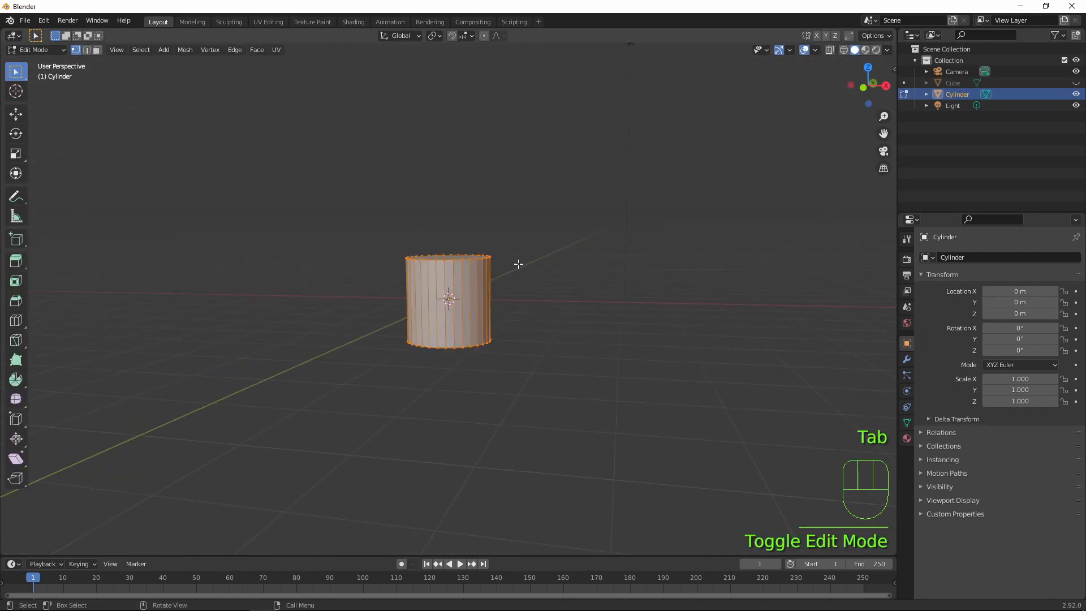
{"action": "key", "text": "a"}
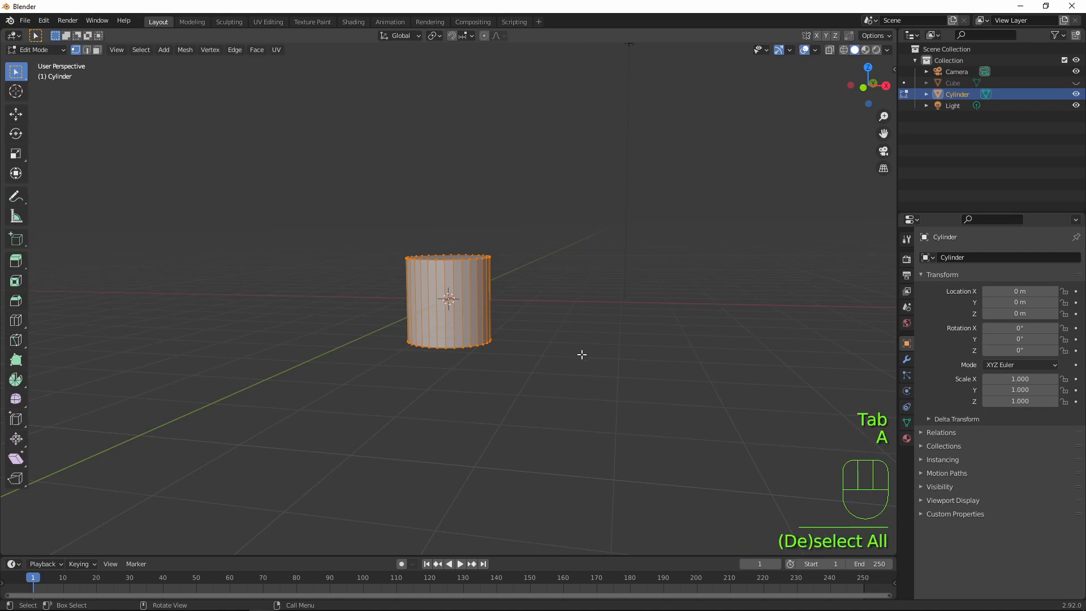
{"action": "key", "text": "s"}
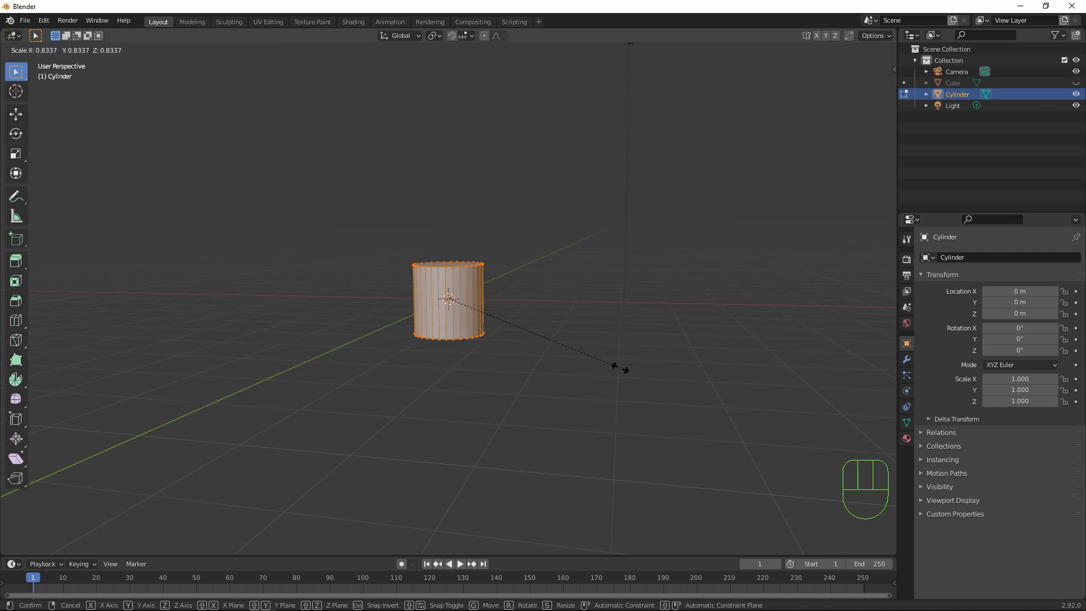
{"action": "key", "text": "z"}
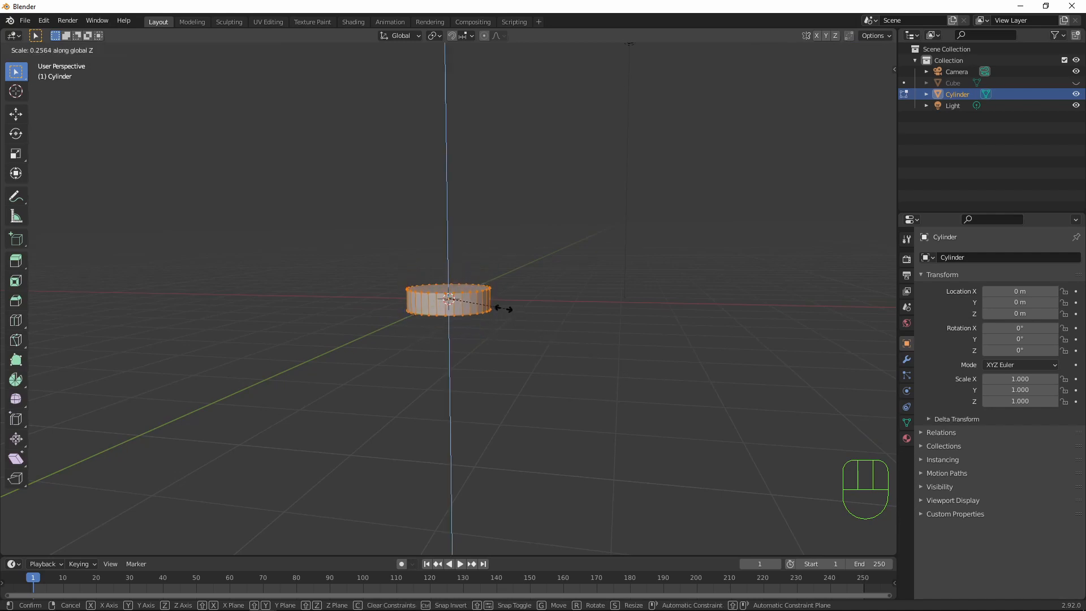
{"action": "left_click", "coordinate": [468, 300]}
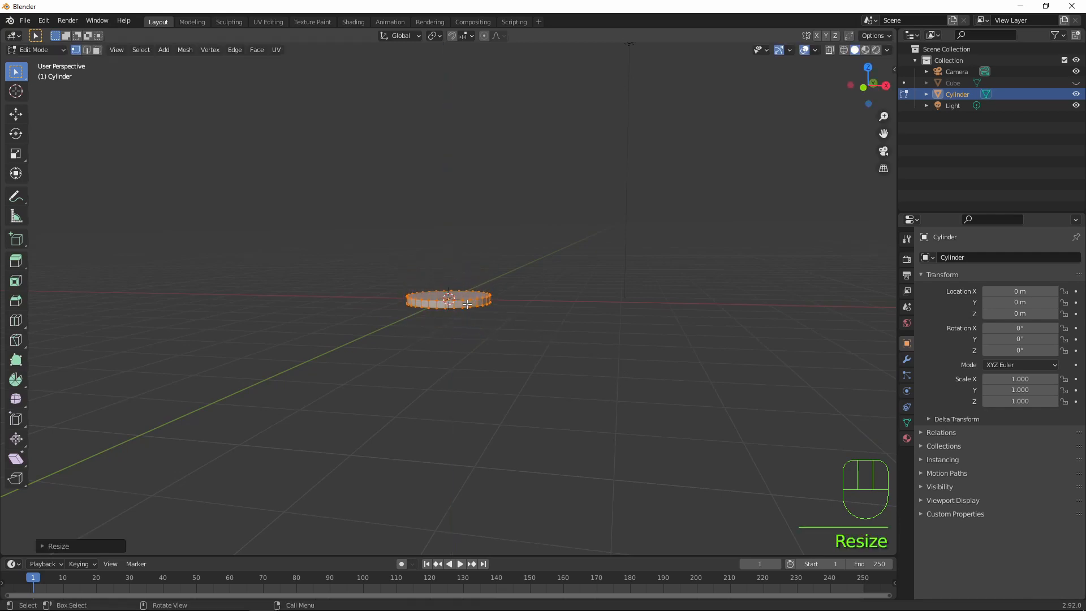
Add a horizontal loop cut around the middle of the disc's side wall
{"action": "scroll", "coordinate": [467, 296], "scroll_direction": "up", "scroll_amount": 4}
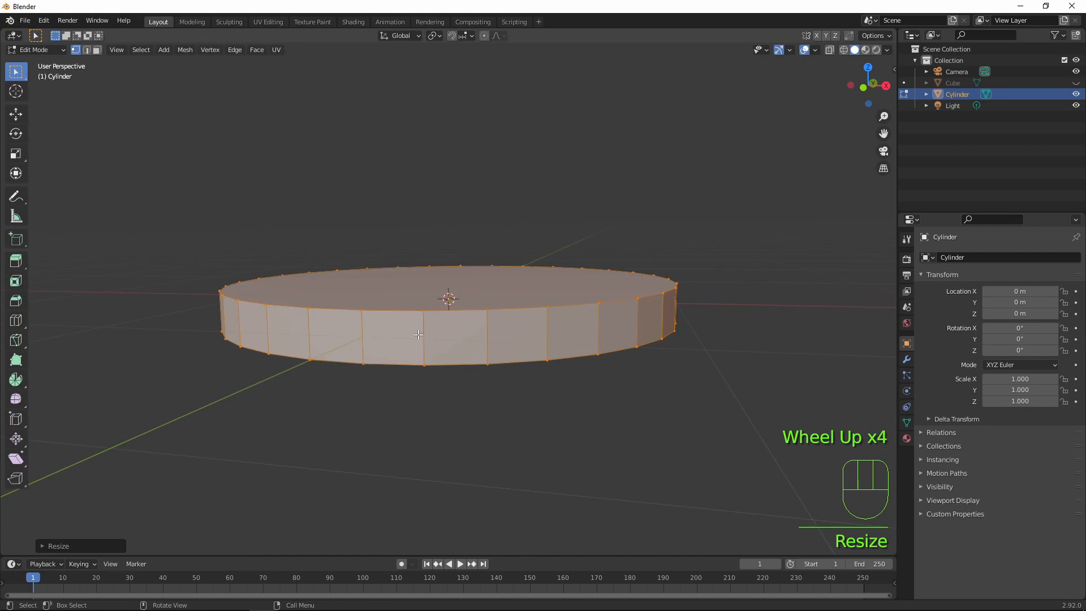
{"action": "key", "text": "ctrl"}
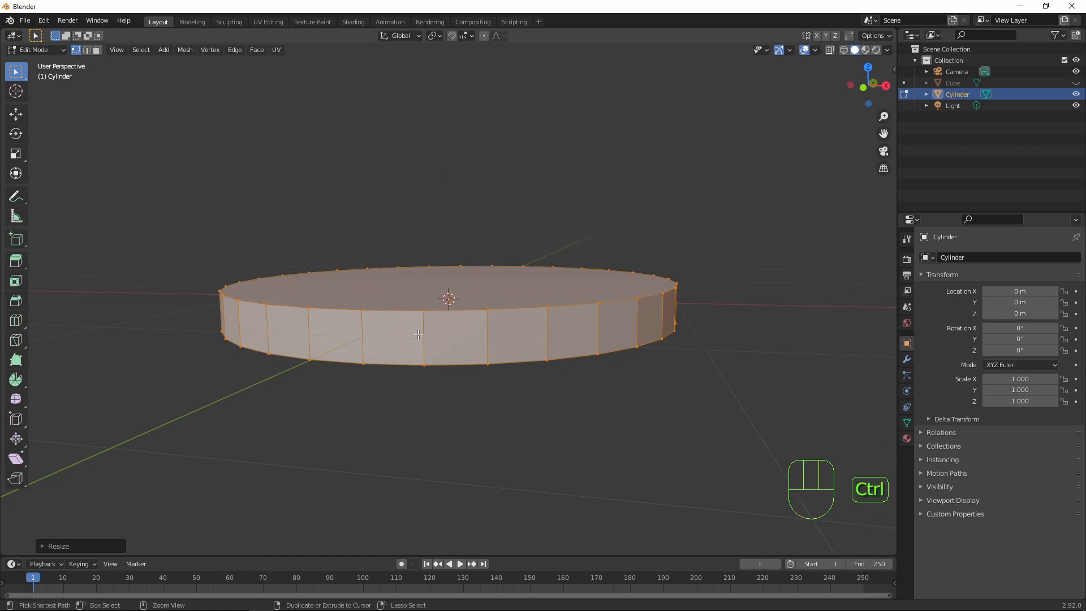
{"action": "key", "text": "ctrl+r"}
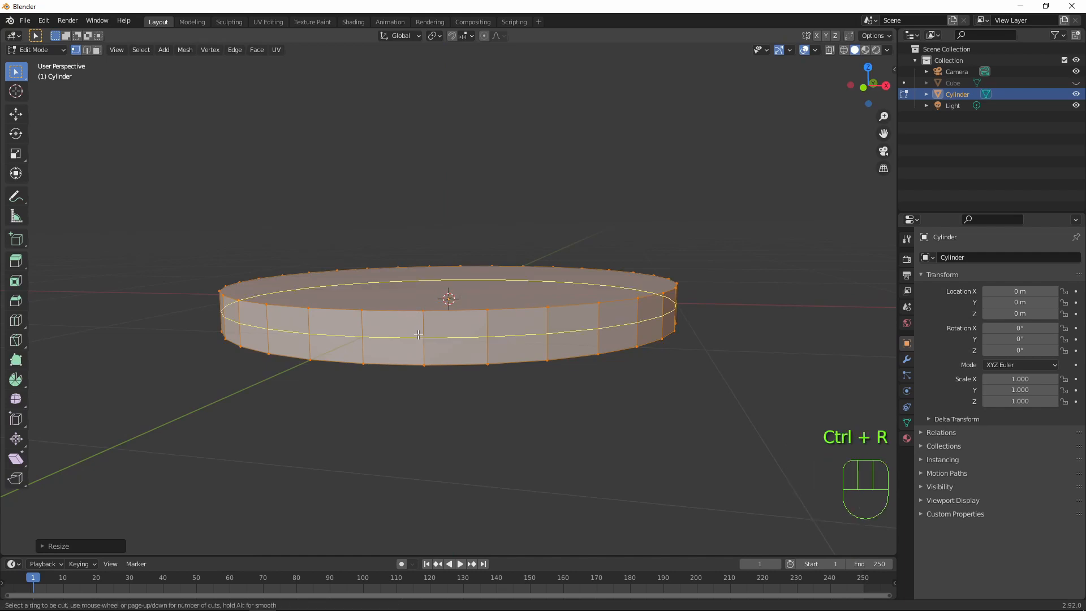
{"action": "left_click", "coordinate": [418, 334]}
Scale the disc's top edge loop inward to about 0.87 to slope the upper side faces
{"action": "key", "text": "2"}
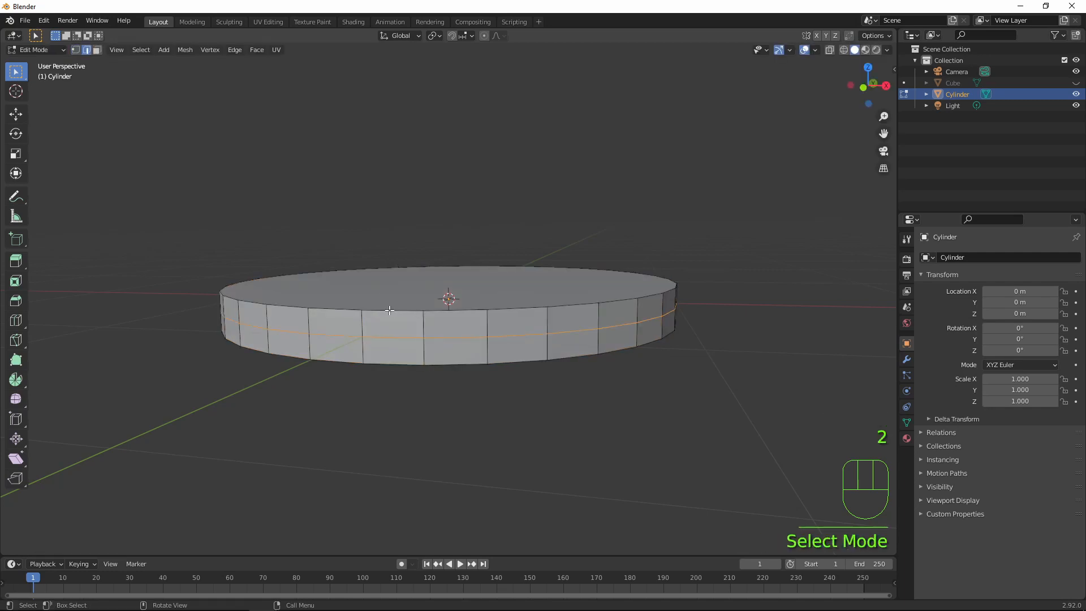
{"action": "left_click", "coordinate": [390, 309], "text": "alt"}
{"action": "key", "text": "s"}
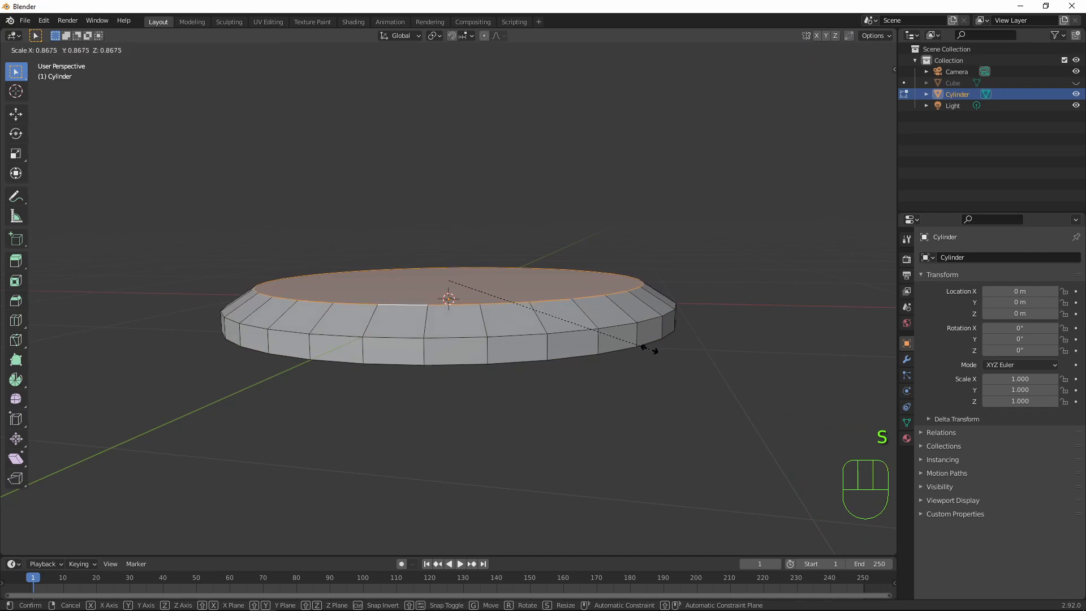
{"action": "left_click", "coordinate": [635, 352]}
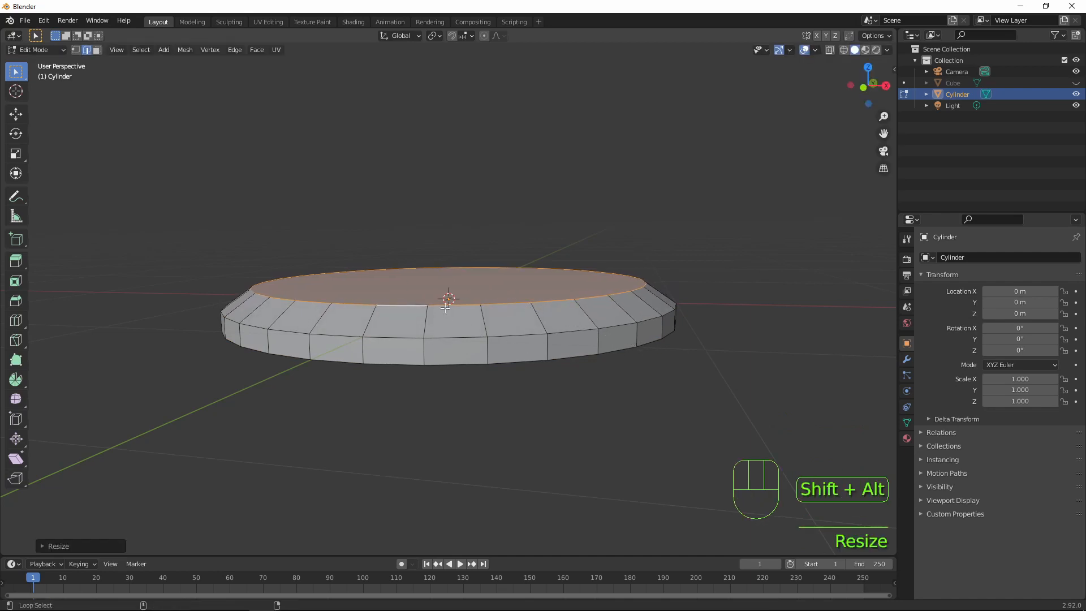
Bevel the disc's top and middle edge loops about 0.036 m wide with one segment, and return to Object Mode
{"action": "left_click", "coordinate": [455, 339], "text": "alt+shift"}
{"action": "left_click", "coordinate": [453, 337], "text": "alt"}
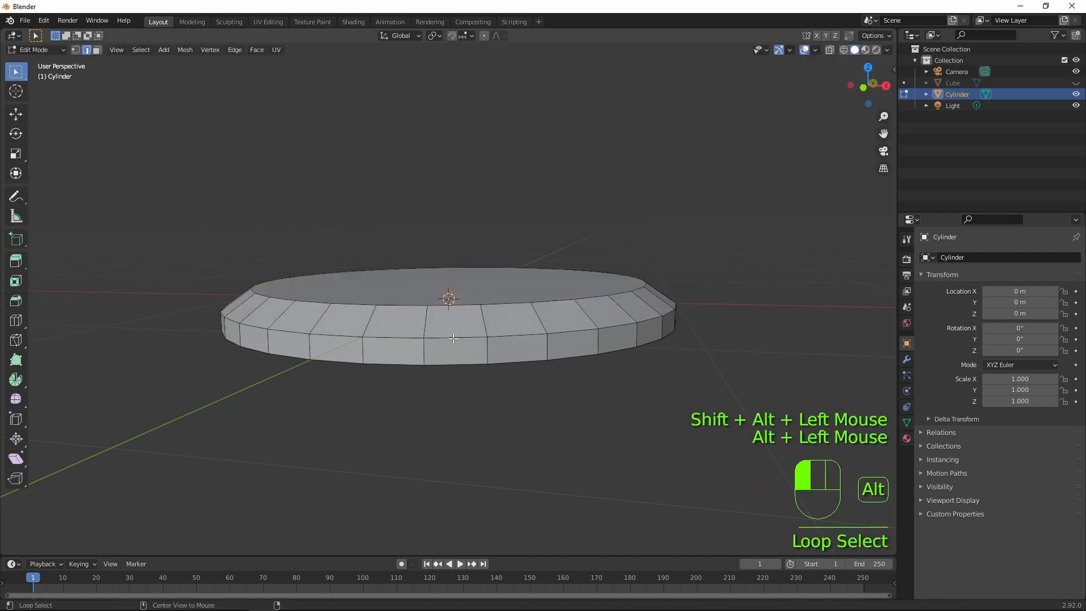
{"action": "left_click", "coordinate": [451, 306], "text": "alt+shift"}
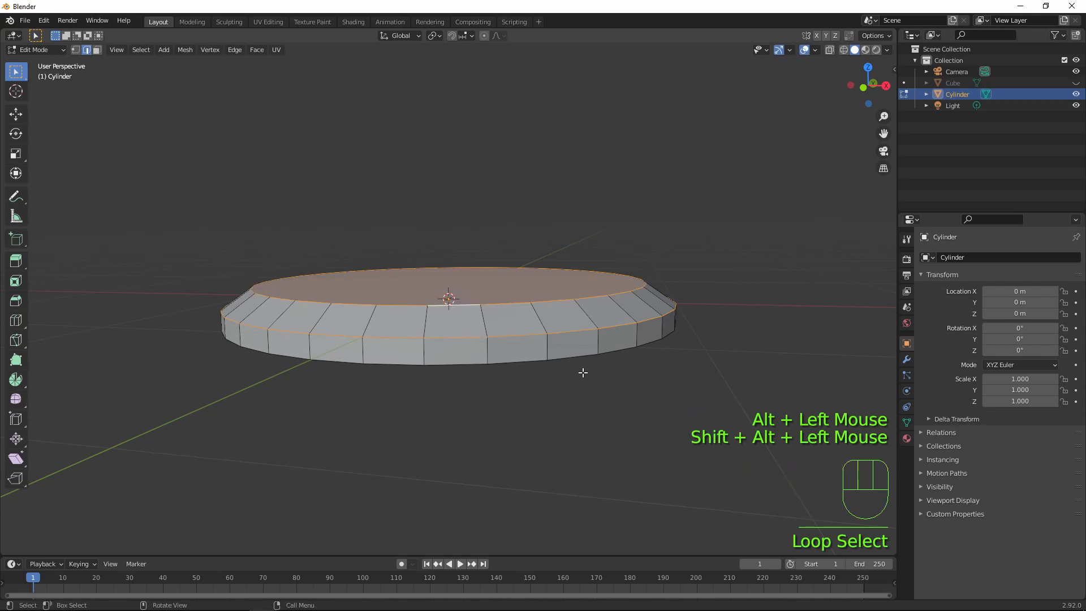
{"action": "key", "text": "ctrl+b"}
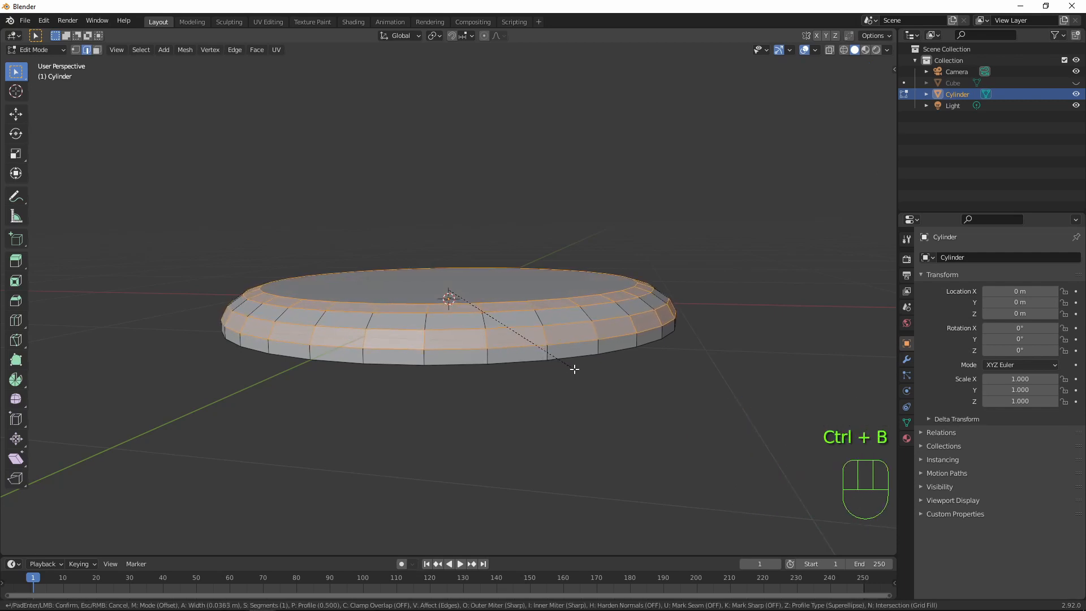
{"action": "left_click", "coordinate": [574, 369]}
{"action": "right_click", "coordinate": [573, 369]}
{"action": "key", "text": "Tab"}
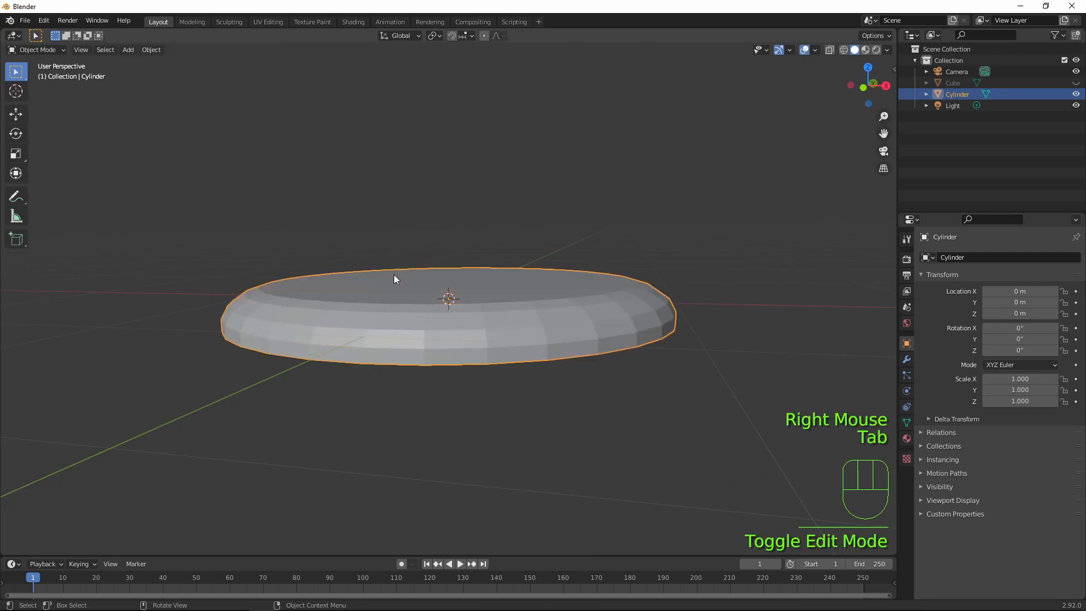
Apply smooth shading to the disc
{"action": "middle_click_drag", "start_coordinate": [395, 278], "coordinate": [460, 283]}
{"action": "right_click", "coordinate": [489, 306]}
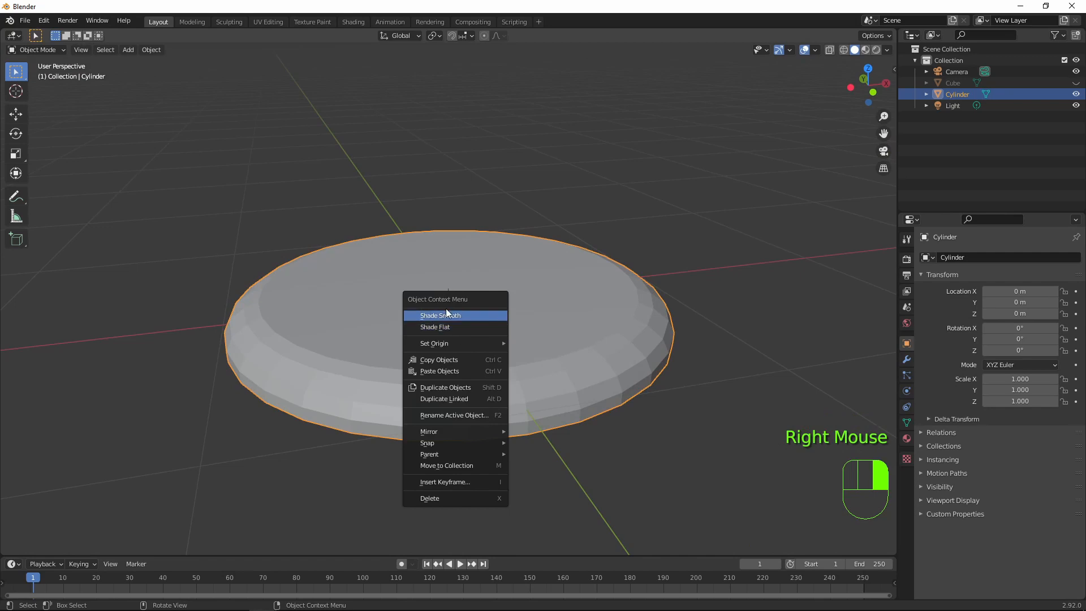
{"action": "left_click", "coordinate": [446, 315]}
Enable Auto Smooth for the disc's normals at 30°
{"action": "scroll", "coordinate": [556, 328], "scroll_direction": "down", "scroll_amount": 2}
{"action": "middle_click_drag", "start_coordinate": [558, 359], "coordinate": [495, 345]}
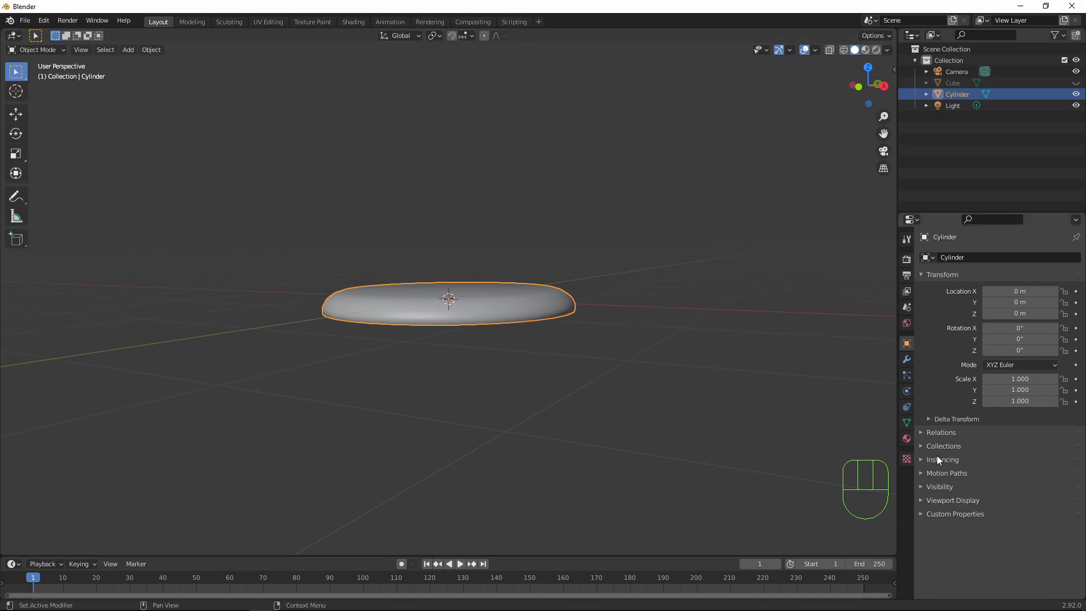
{"action": "left_click", "coordinate": [908, 423]}
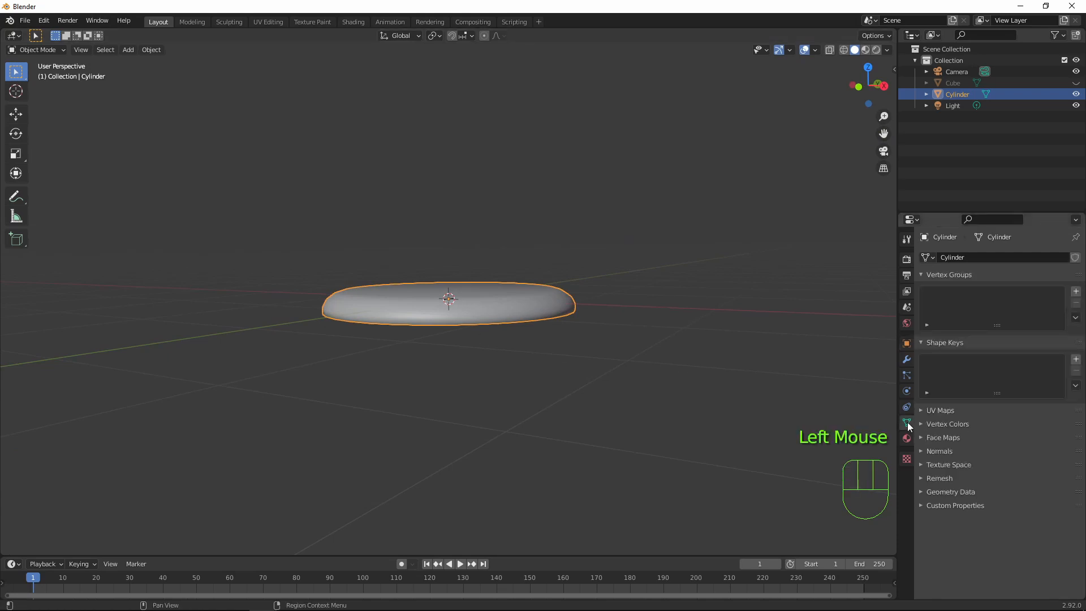
{"action": "left_click", "coordinate": [920, 451]}
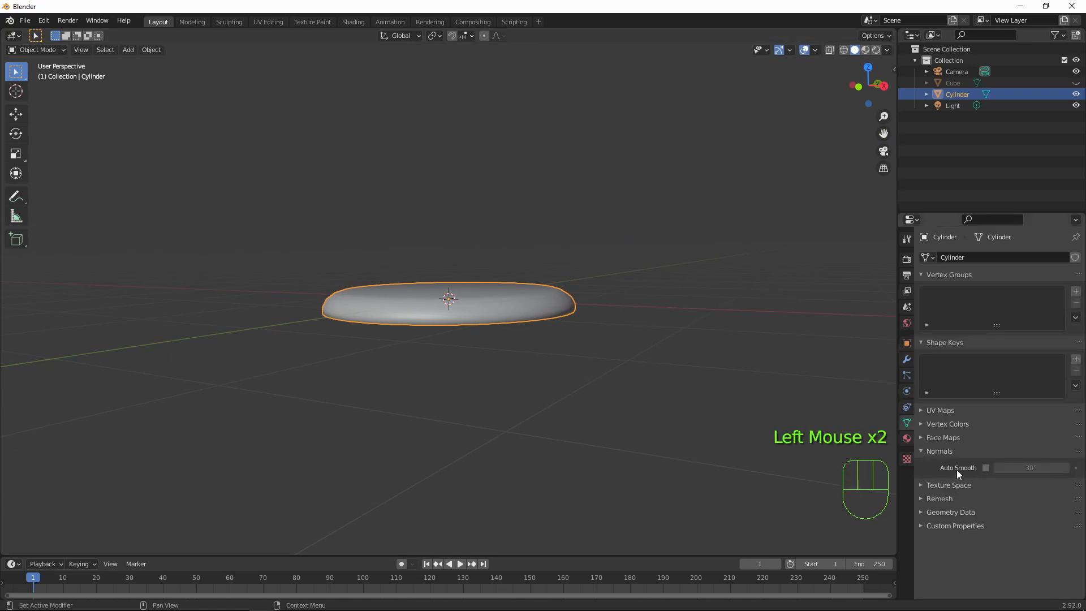
{"action": "left_click", "coordinate": [985, 468]}
Examine the smoothed disc's profile from the front and its shape from above
{"action": "middle_click_drag", "start_coordinate": [370, 327], "coordinate": [422, 334]}
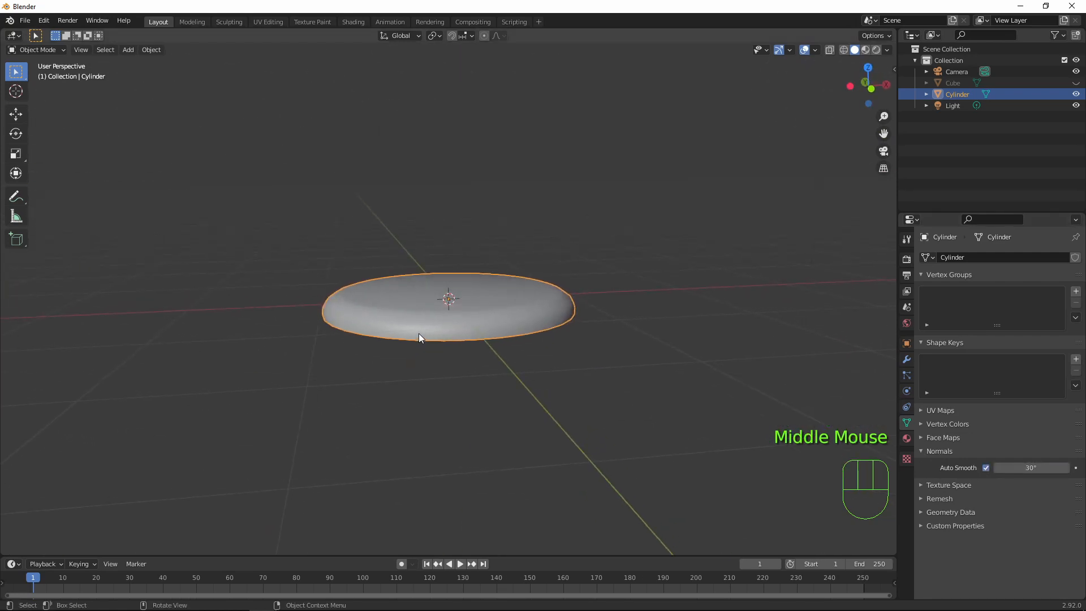
{"action": "key", "text": "KP_1"}
{"action": "scroll", "coordinate": [428, 334], "scroll_direction": "up", "scroll_amount": 2}
{"action": "scroll", "coordinate": [430, 334], "scroll_direction": "down", "scroll_amount": 2}
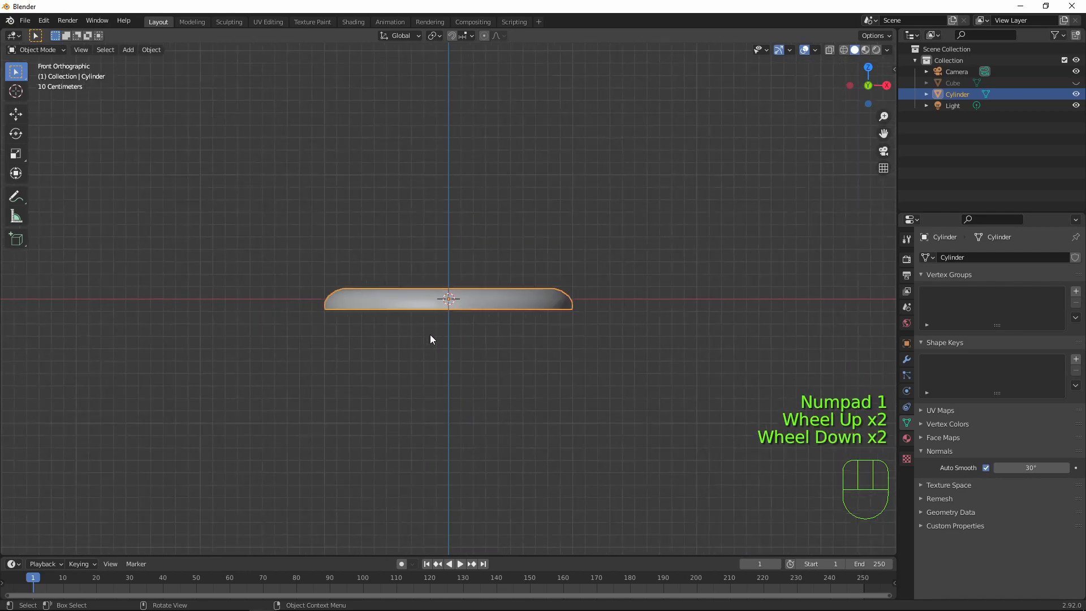
{"action": "scroll", "coordinate": [533, 328], "scroll_direction": "down", "scroll_amount": 2}
{"action": "middle_click_drag", "start_coordinate": [533, 329], "coordinate": [497, 387]}
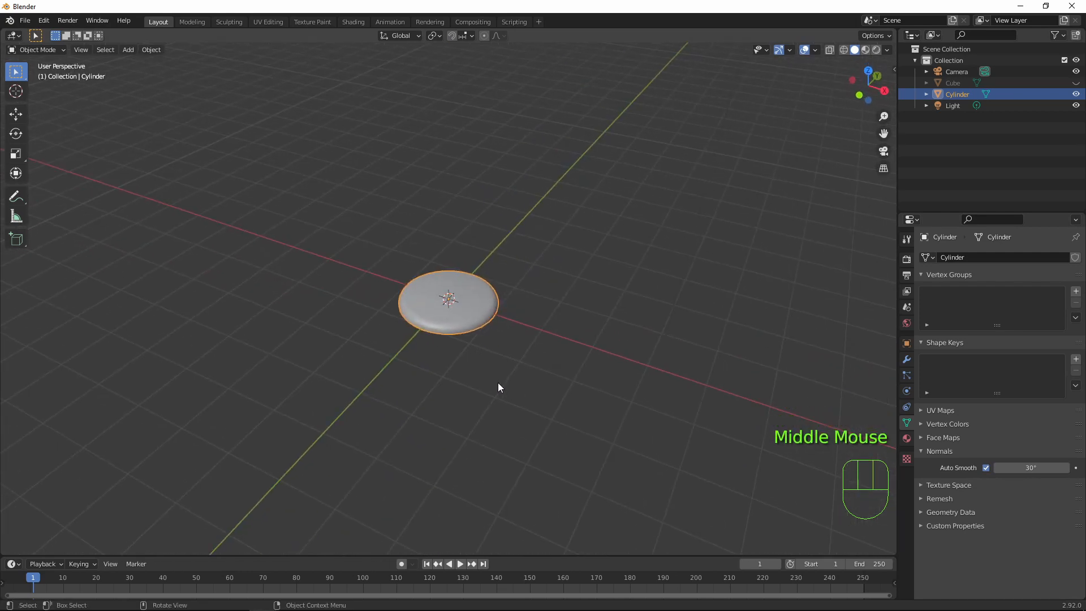
{"action": "scroll", "coordinate": [482, 341], "scroll_direction": "down", "scroll_amount": 3}
{"action": "scroll", "coordinate": [469, 345], "scroll_direction": "up", "scroll_amount": 3}
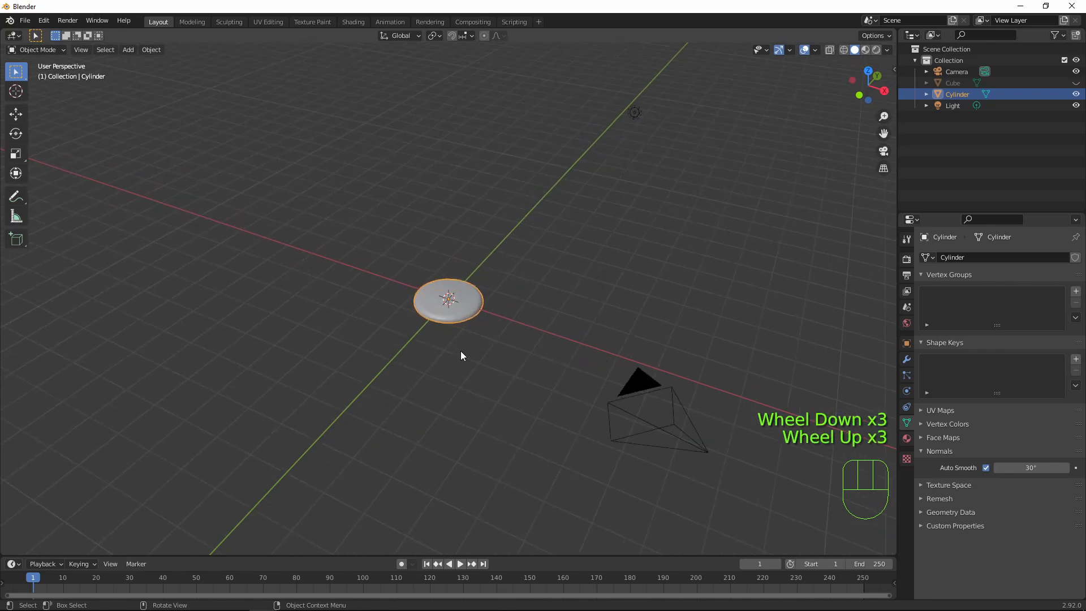
{"action": "middle_click_drag", "start_coordinate": [460, 355], "coordinate": [759, 117]}
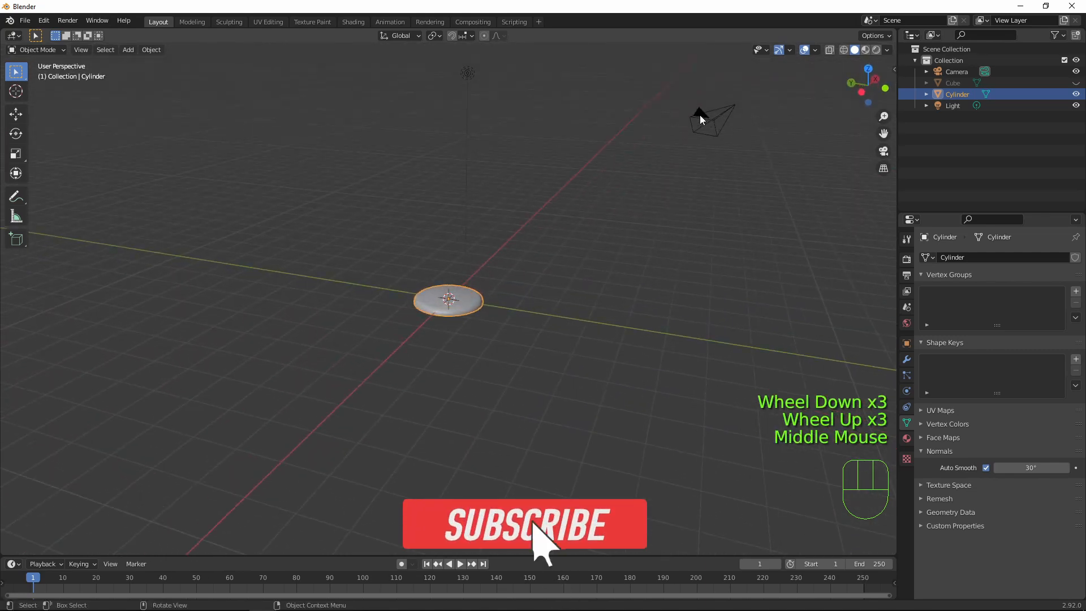
{"action": "left_click_drag", "start_coordinate": [690, 89], "coordinate": [764, 177]}
{"action": "scroll", "coordinate": [735, 198], "scroll_direction": "down", "scroll_amount": 1}
{"action": "middle_click_drag", "start_coordinate": [611, 263], "coordinate": [583, 290]}
{"action": "left_click_drag", "start_coordinate": [443, 417], "coordinate": [184, 354]}
{"action": "left_click_drag", "start_coordinate": [168, 218], "coordinate": [546, 395]}
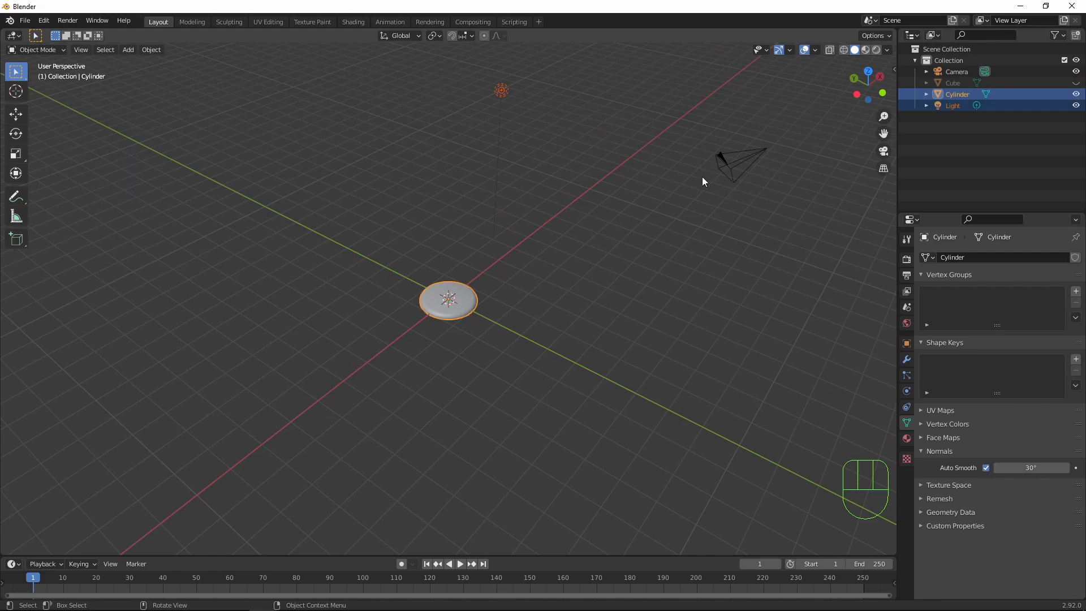
{"action": "middle_click_drag", "start_coordinate": [595, 220], "coordinate": [414, 365]}
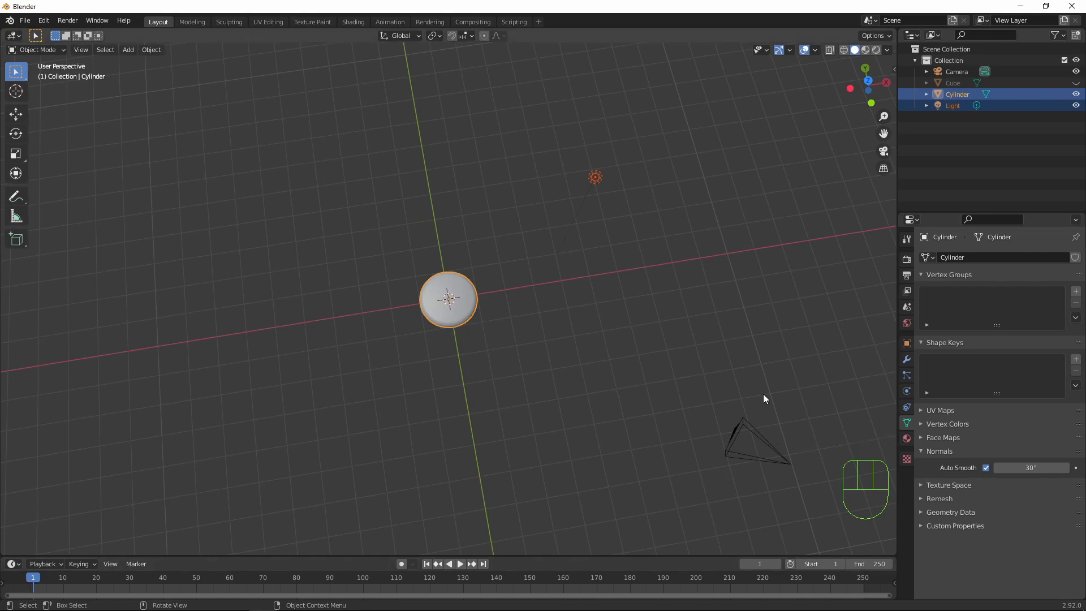
{"action": "middle_click_drag", "start_coordinate": [585, 346], "coordinate": [520, 267]}
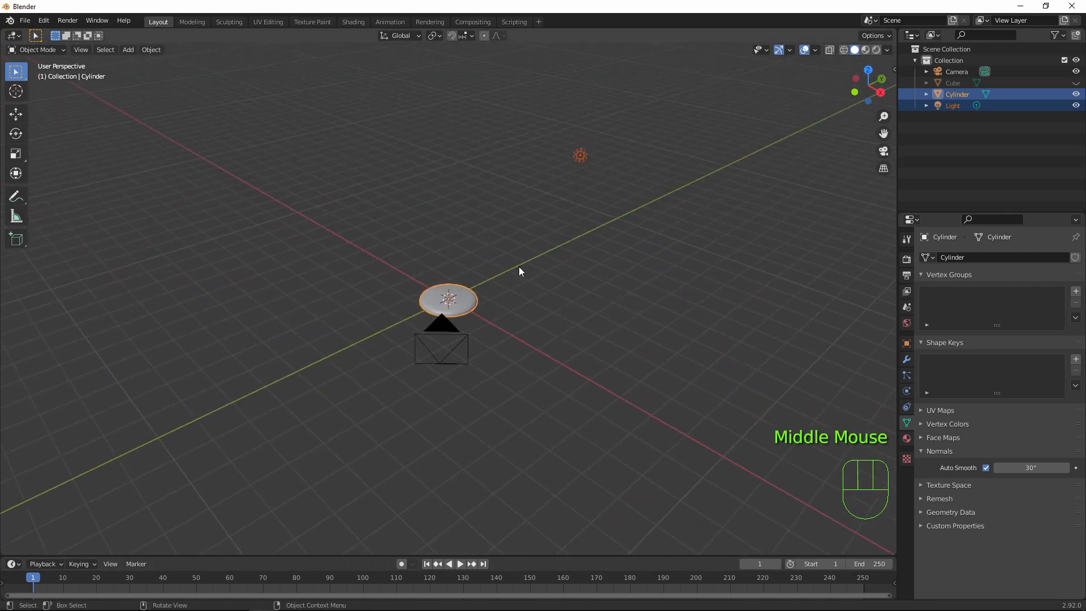
Add a Bezier circle curve at the scene origin around the disc
{"action": "key", "text": "shift+a"}
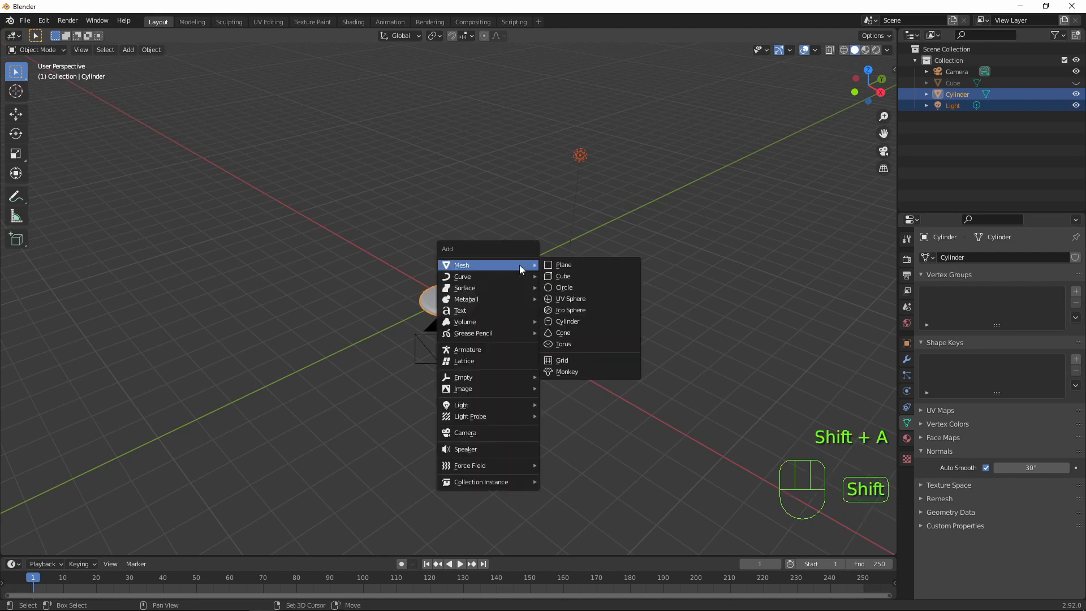
{"action": "mouse_move", "coordinate": [491, 274]}
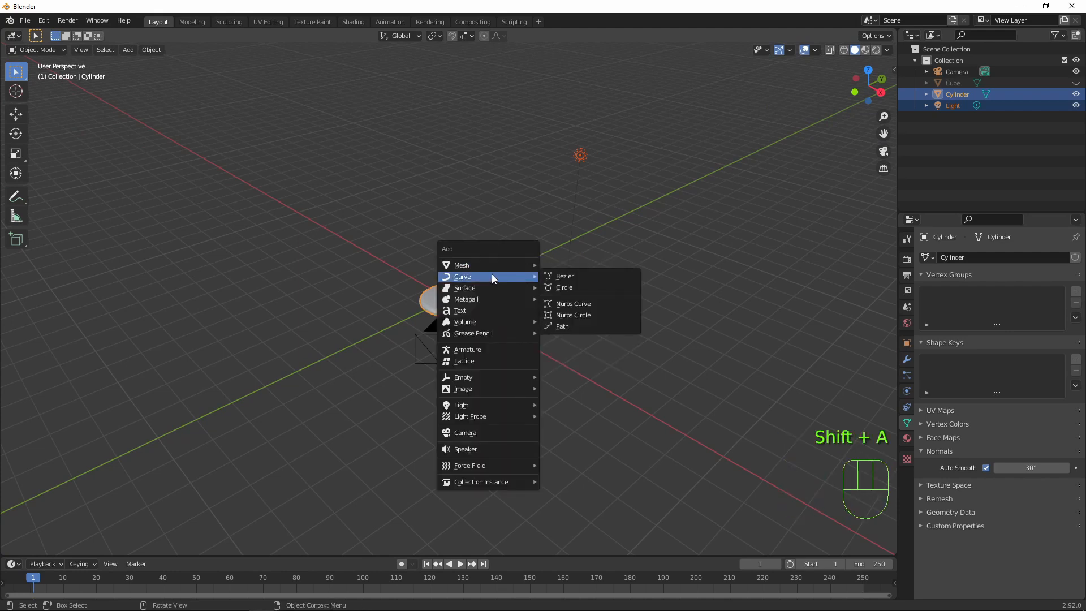
{"action": "left_click", "coordinate": [588, 290]}
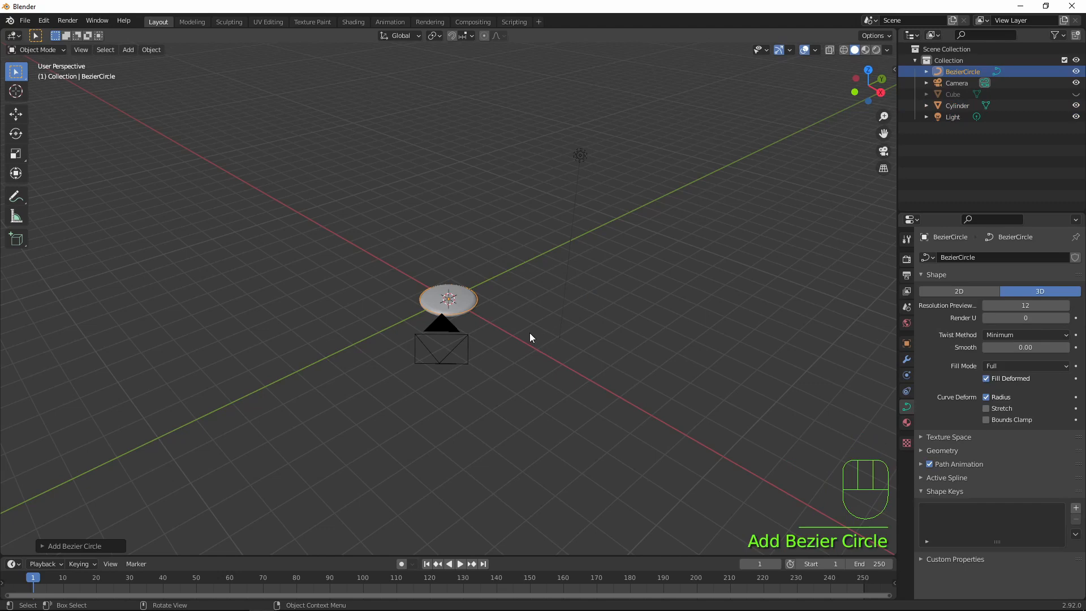
{"action": "scroll", "coordinate": [530, 332], "scroll_direction": "up", "scroll_amount": 2}
{"action": "middle_click_drag", "start_coordinate": [486, 348], "coordinate": [532, 372]}
{"action": "scroll", "coordinate": [501, 351], "scroll_direction": "down", "scroll_amount": 2}
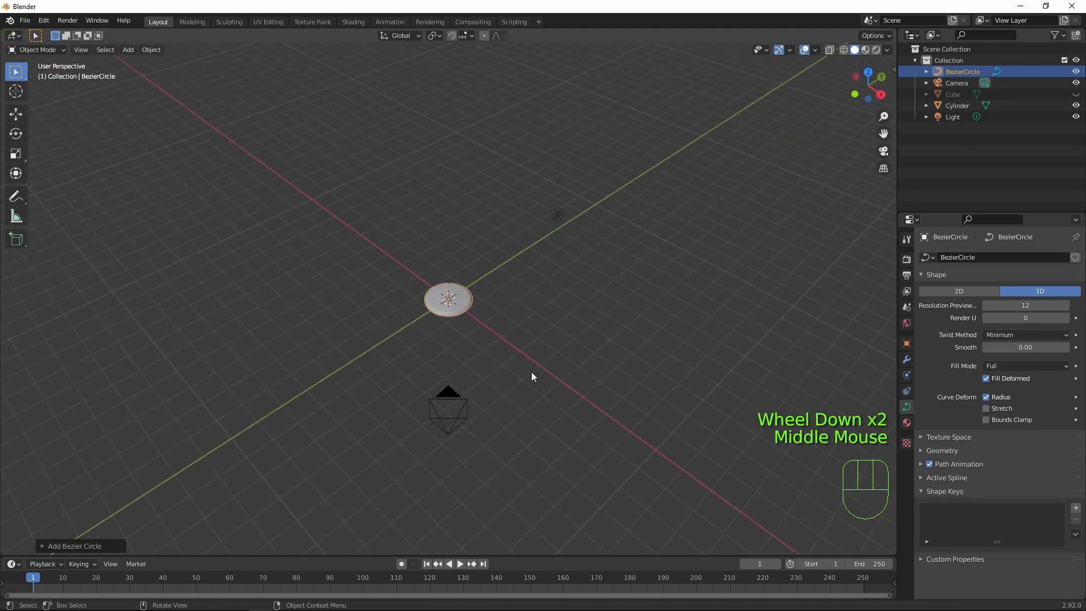
Scale the Bezier circle up into a wide ring around the disc, about nine times the disc's diameter
{"action": "key", "text": "s"}
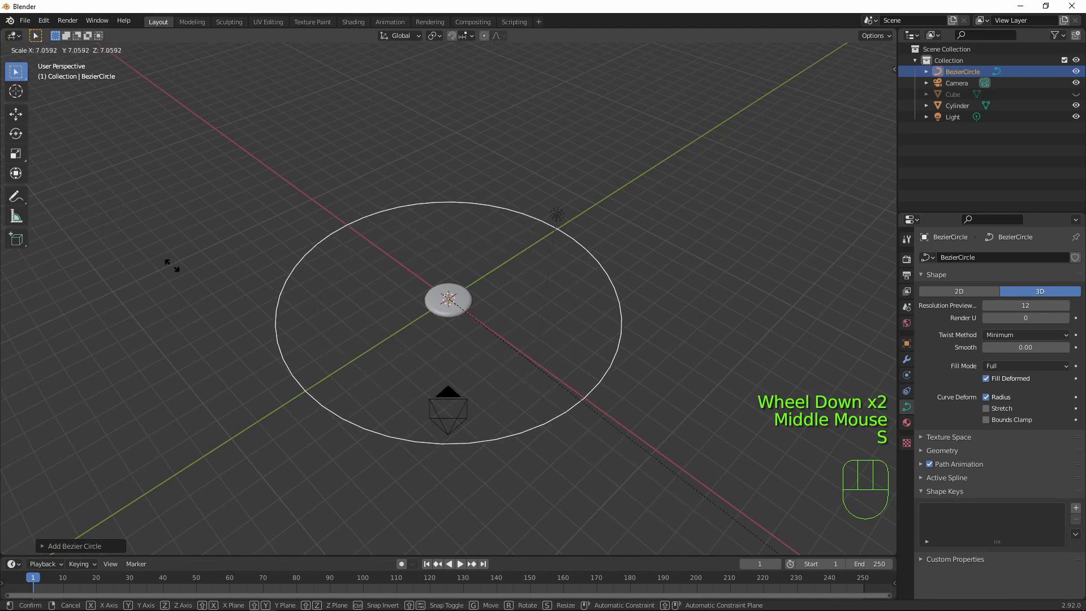
{"action": "left_click", "coordinate": [348, 367]}
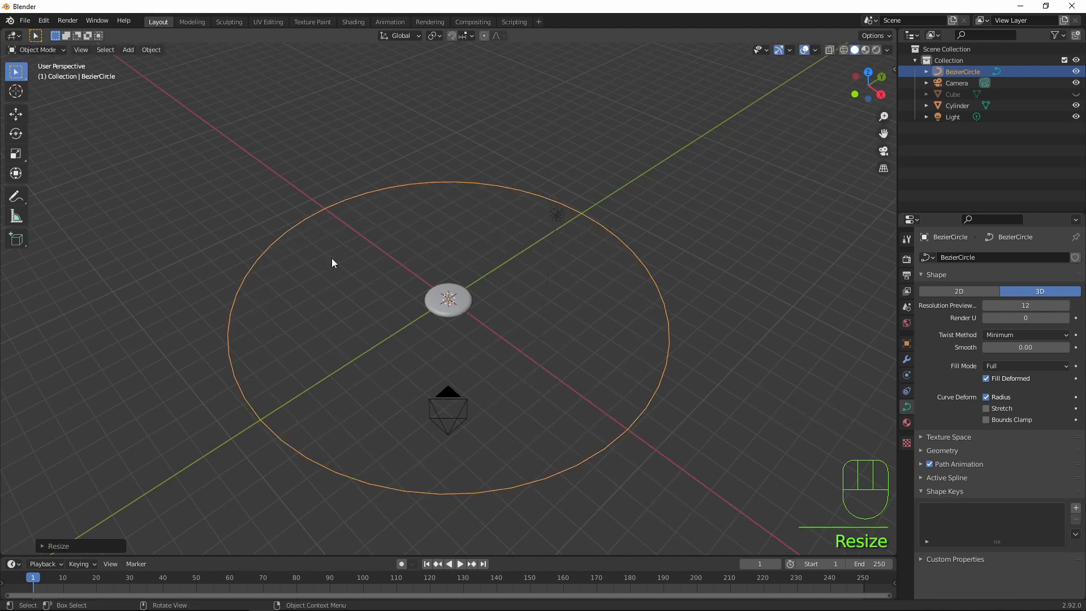
{"action": "middle_click_drag", "start_coordinate": [324, 255], "coordinate": [701, 206]}
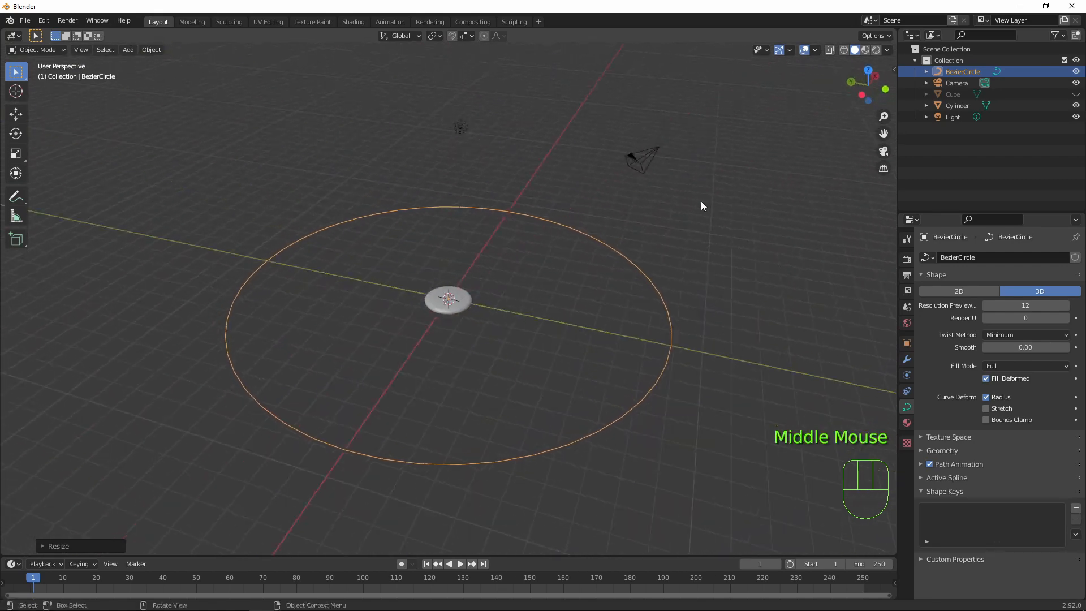
Clear the camera's rotation and location so it sits unrotated at the scene origin
{"action": "left_click", "coordinate": [646, 159]}
{"action": "middle_click_drag", "start_coordinate": [604, 289], "coordinate": [425, 271]}
{"action": "key", "text": "alt+r"}
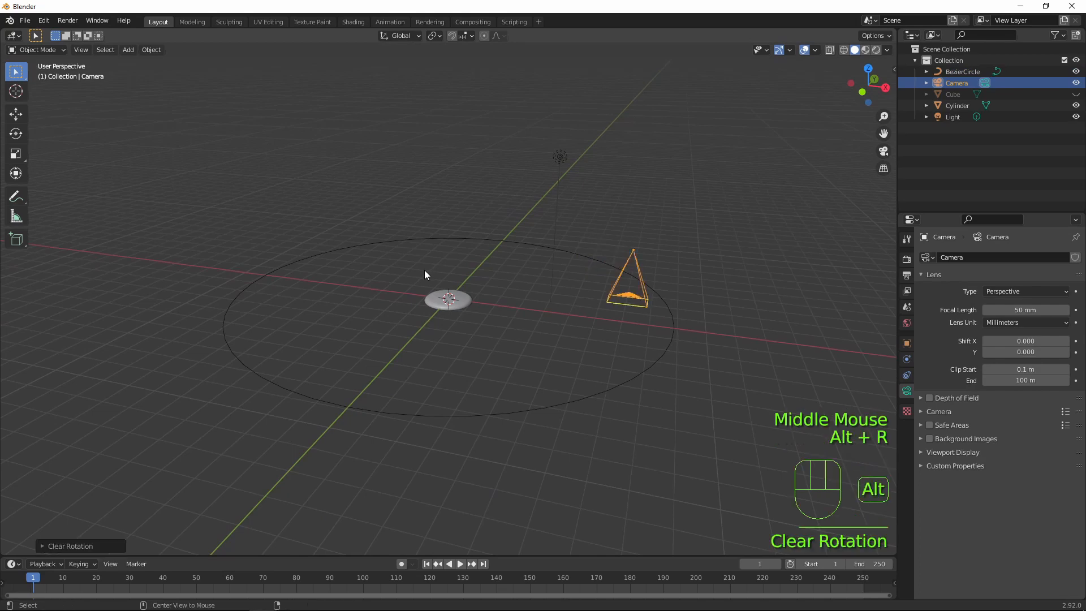
{"action": "key", "text": "alt+g"}
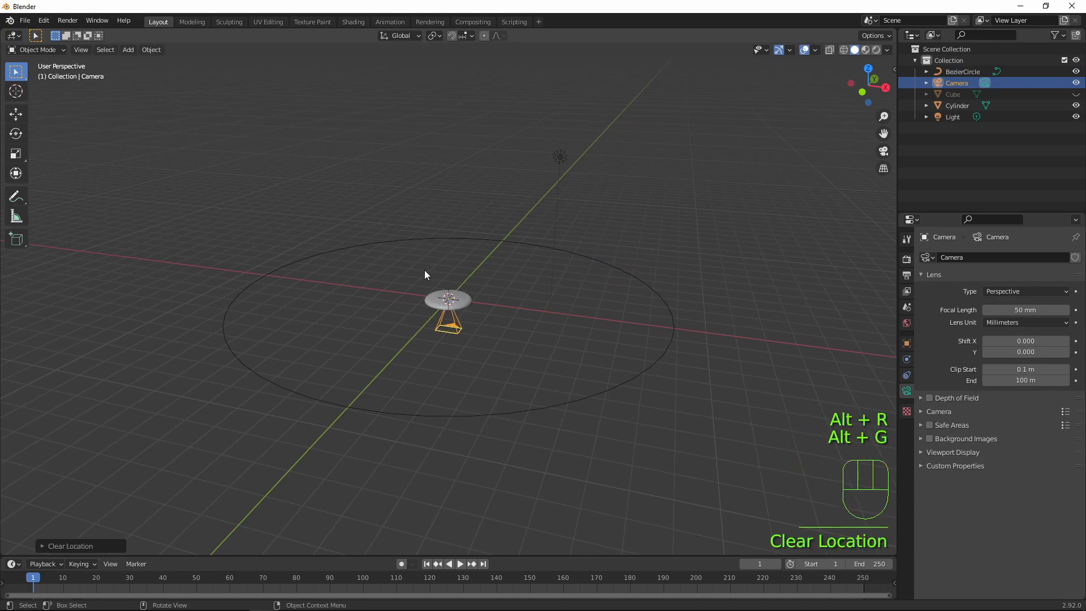
In top view, move the camera along the negative Y axis until it sits on the Bezier circle
{"action": "scroll", "coordinate": [530, 362], "scroll_direction": "down", "scroll_amount": 1}
{"action": "middle_click_drag", "start_coordinate": [492, 360], "coordinate": [516, 360]}
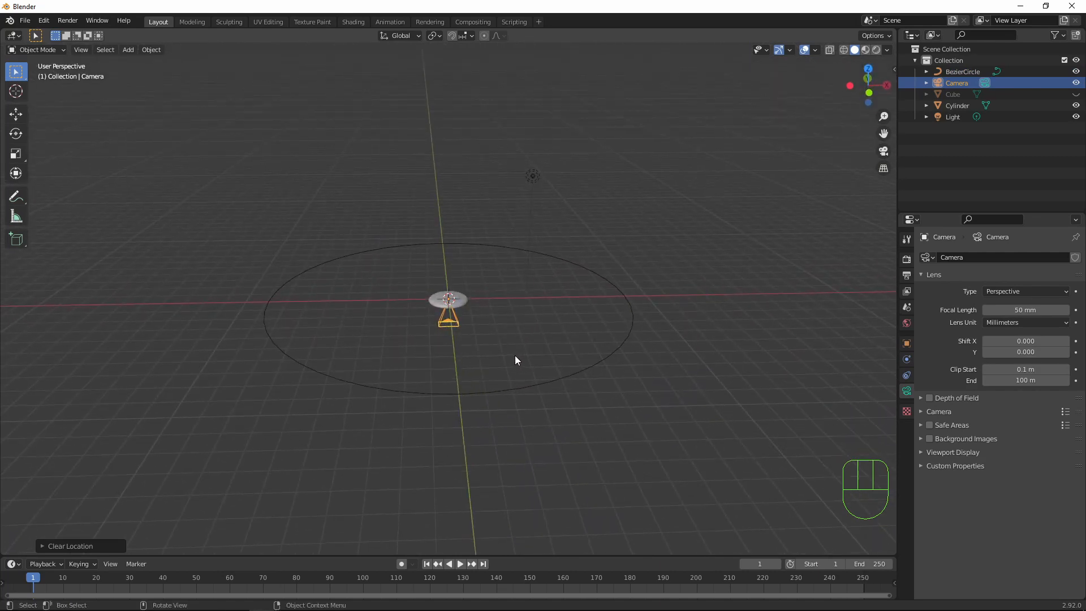
{"action": "key", "text": "KP_7"}
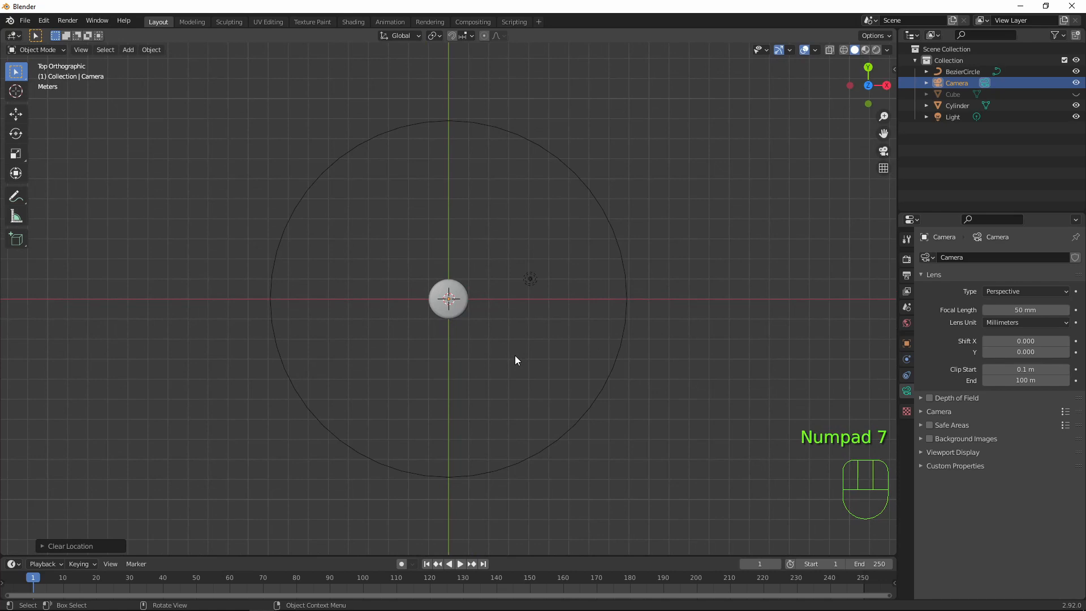
{"action": "scroll", "coordinate": [507, 347], "scroll_direction": "up", "scroll_amount": 1}
{"action": "scroll", "coordinate": [457, 349], "scroll_direction": "up", "scroll_amount": 1}
{"action": "key", "text": "g"}
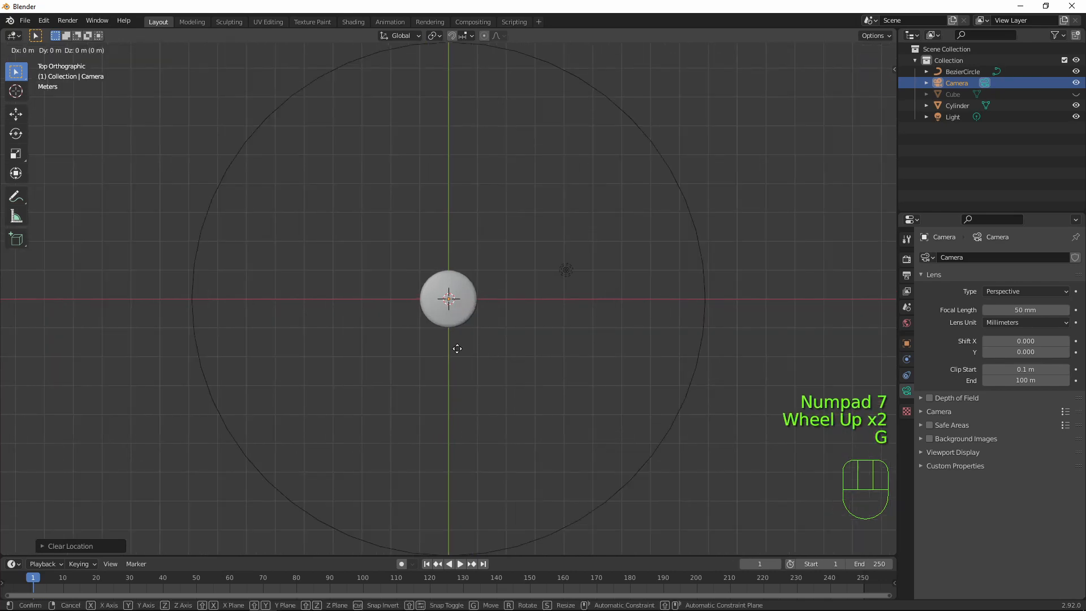
{"action": "left_click", "coordinate": [481, 548]}
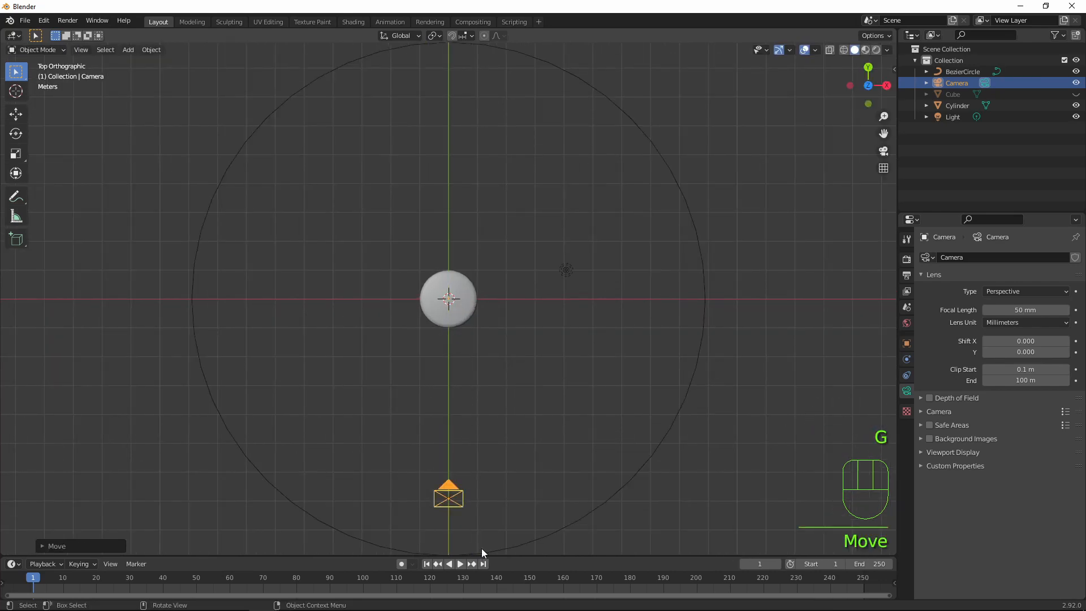
{"action": "middle_click_drag", "start_coordinate": [550, 506], "coordinate": [577, 322], "text": "shift"}
{"action": "scroll", "coordinate": [570, 281], "scroll_direction": "up", "scroll_amount": 5}
{"action": "key", "text": "g"}
{"action": "key", "text": "y"}
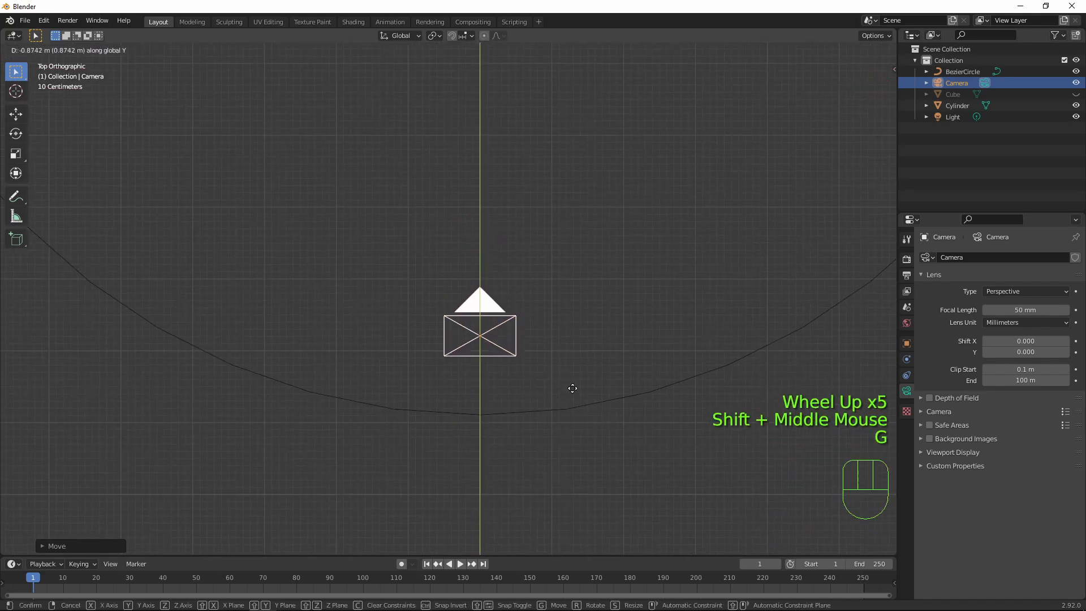
{"action": "left_click", "coordinate": [571, 463]}
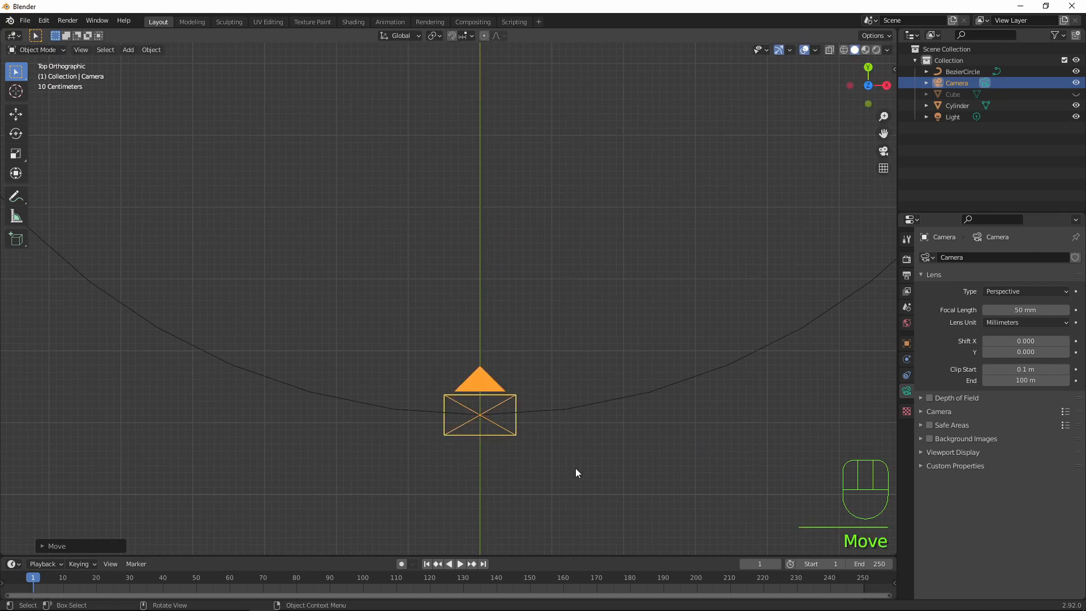
Parent the camera to the Bezier circle with the Follow Path option
{"action": "middle_click_drag", "start_coordinate": [575, 468], "coordinate": [386, 427]}
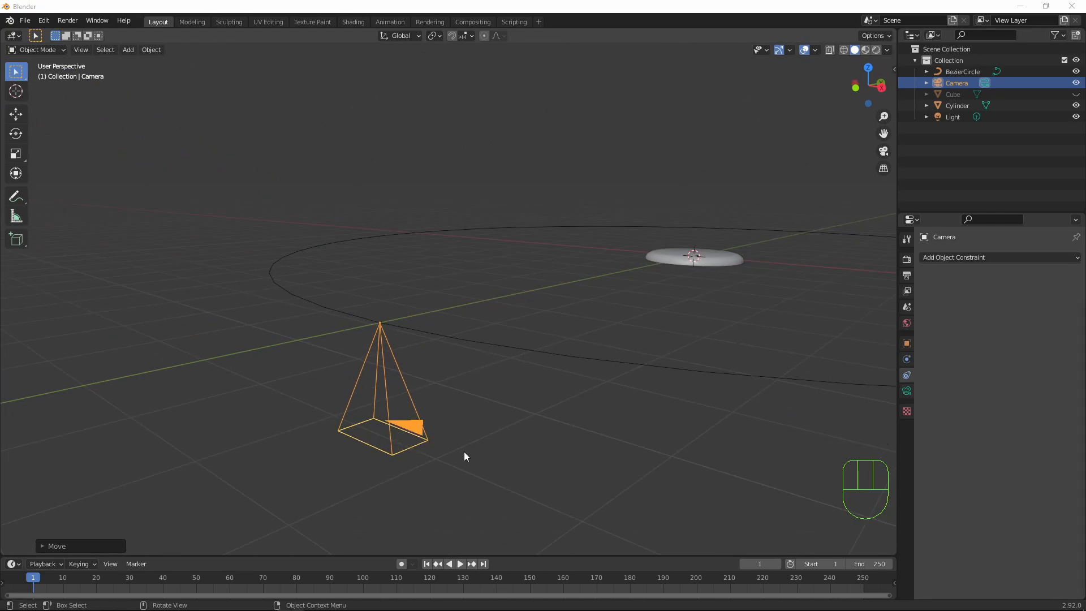
{"action": "left_click", "coordinate": [535, 353], "text": "shift"}
{"action": "left_click", "coordinate": [536, 351], "text": "shift"}
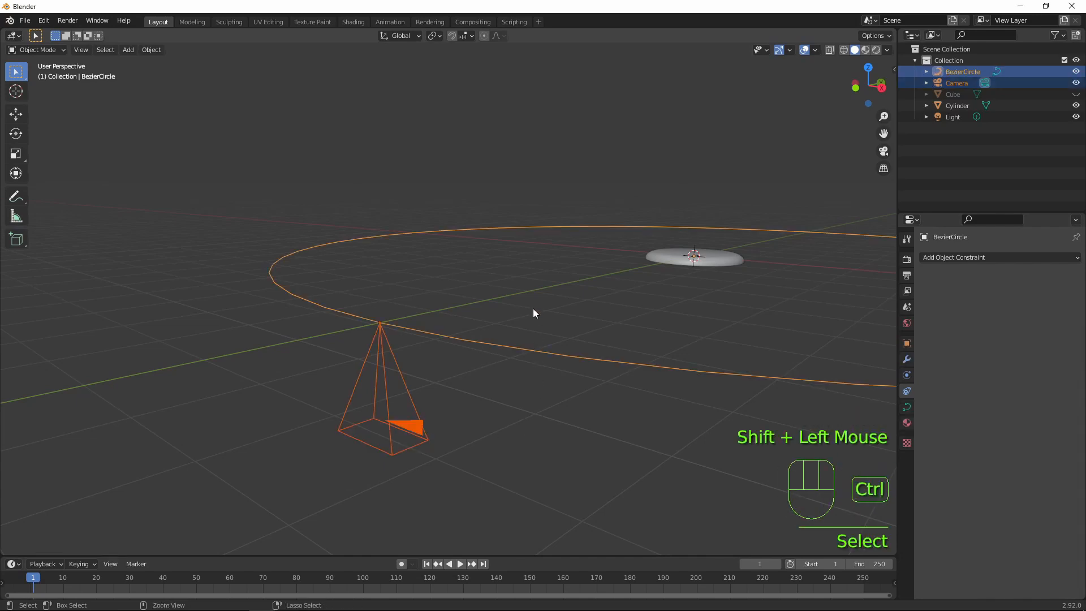
{"action": "key", "text": "ctrl+p"}
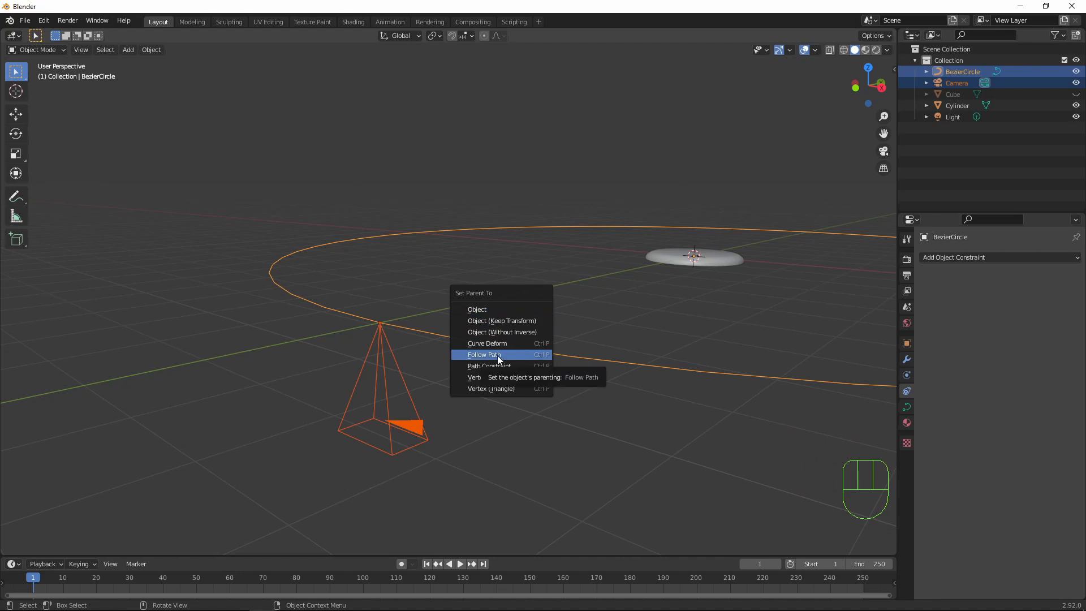
{"action": "left_click", "coordinate": [468, 355]}
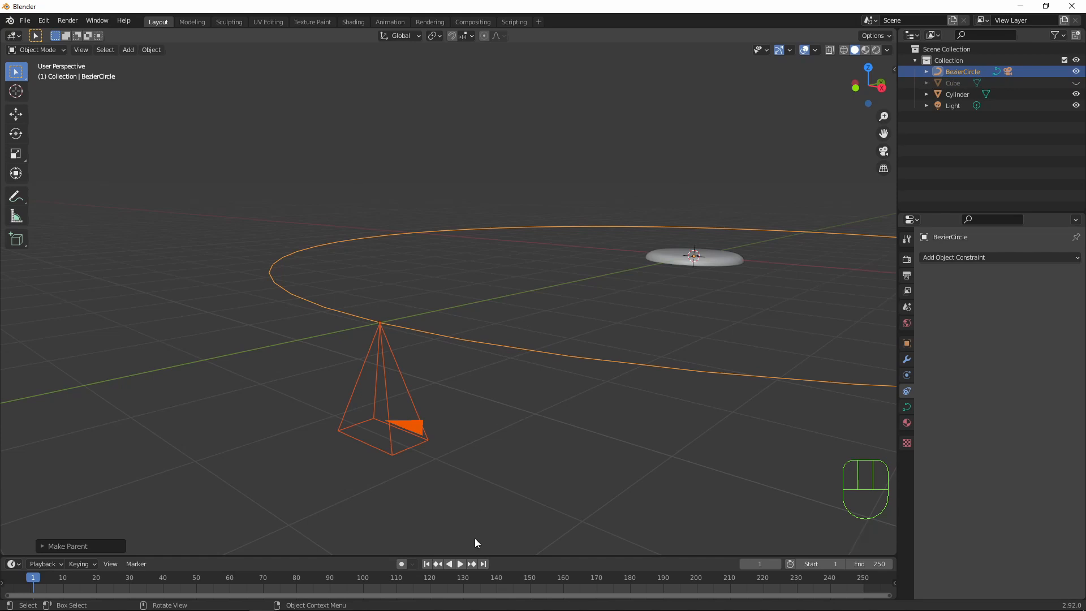
Play the camera's path animation, check it through the camera view, and return to frame 1
{"action": "left_click", "coordinate": [460, 564]}
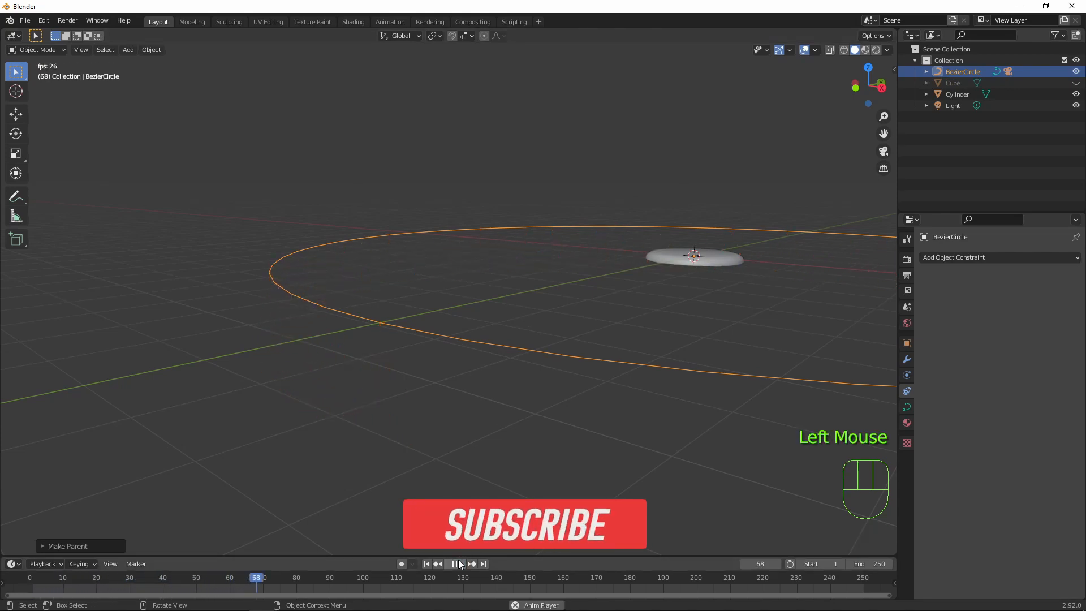
{"action": "key", "text": "KP_0"}
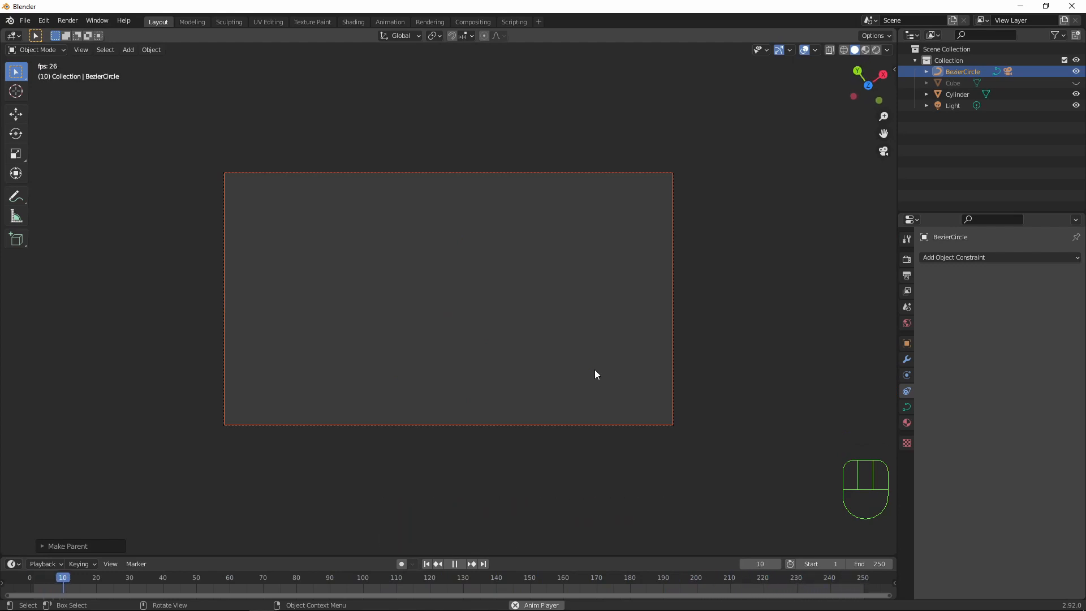
{"action": "left_click", "coordinate": [437, 564]}
{"action": "left_click", "coordinate": [428, 564]}
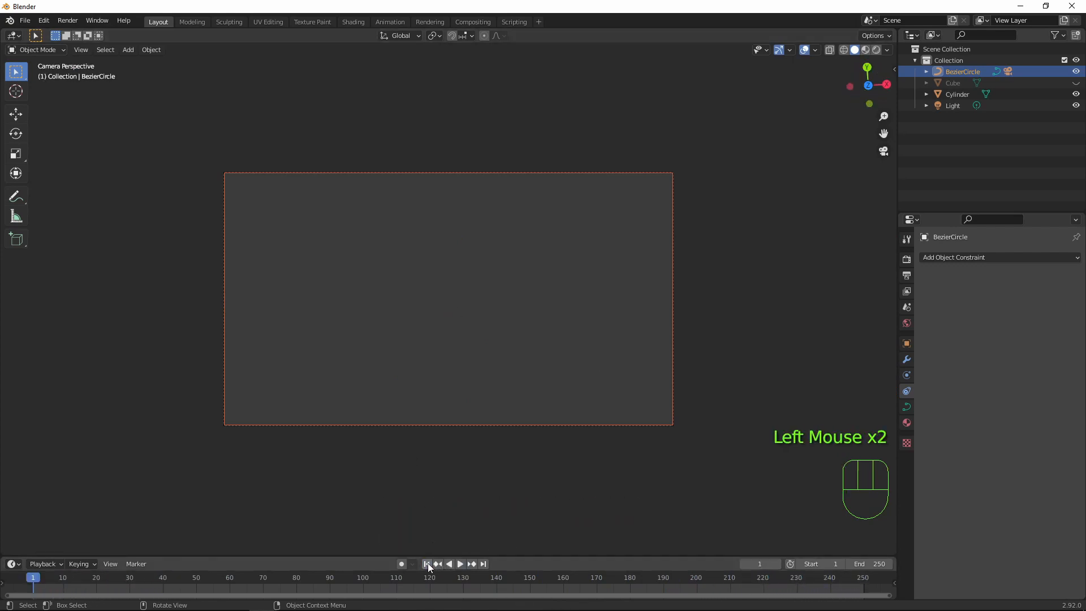
Add a Plain Axes empty at the scene origin and scale it up about 4.7 times
{"action": "middle_click_drag", "start_coordinate": [494, 534], "coordinate": [652, 352]}
{"action": "scroll", "coordinate": [651, 348], "scroll_direction": "up", "scroll_amount": 1}
{"action": "scroll", "coordinate": [634, 328], "scroll_direction": "down", "scroll_amount": 6}
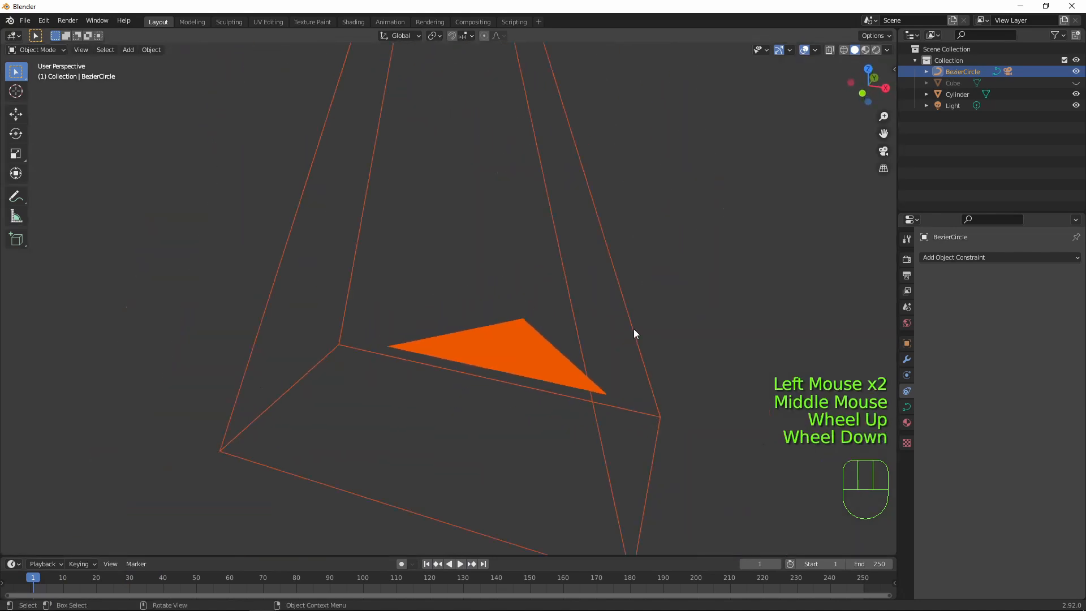
{"action": "middle_click_drag", "start_coordinate": [639, 246], "coordinate": [484, 308], "text": "shift"}
{"action": "left_click", "coordinate": [299, 380]}
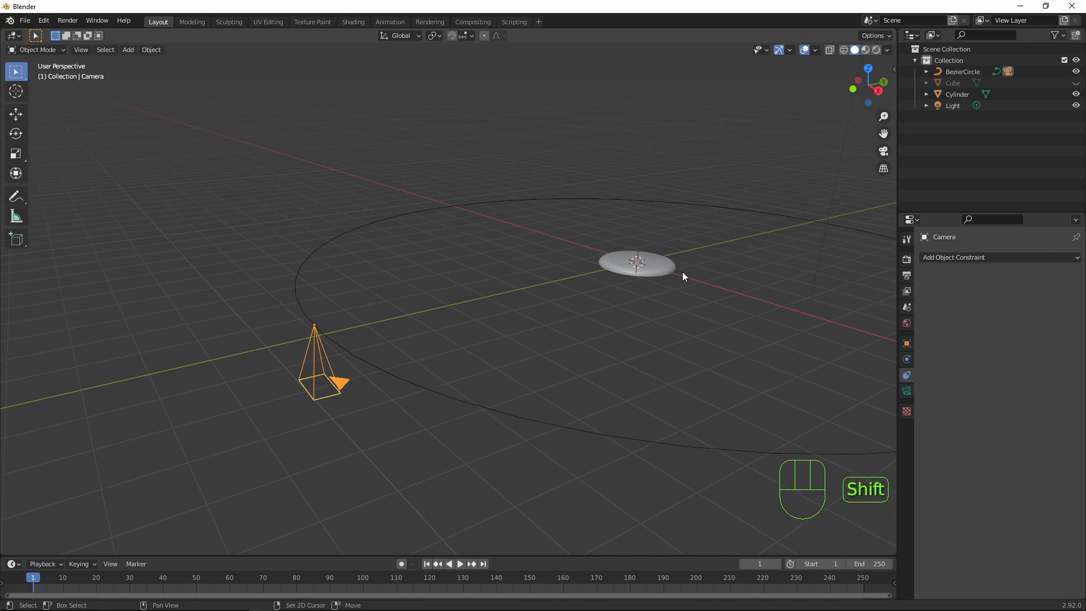
{"action": "key", "text": "shift+a"}
{"action": "mouse_move", "coordinate": [640, 375]}
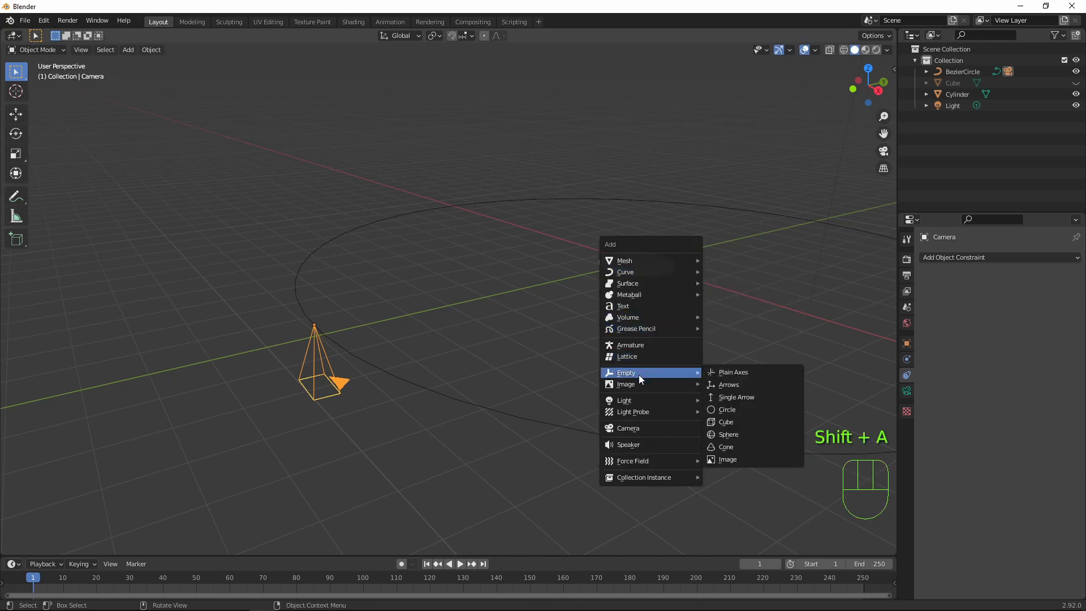
{"action": "left_click", "coordinate": [748, 373]}
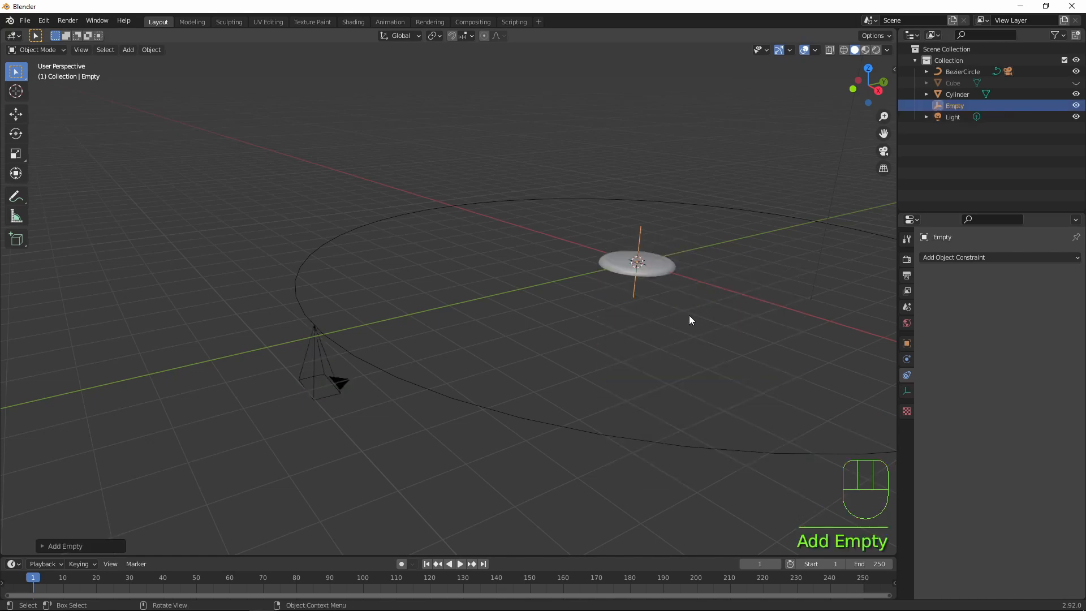
{"action": "key", "text": "s"}
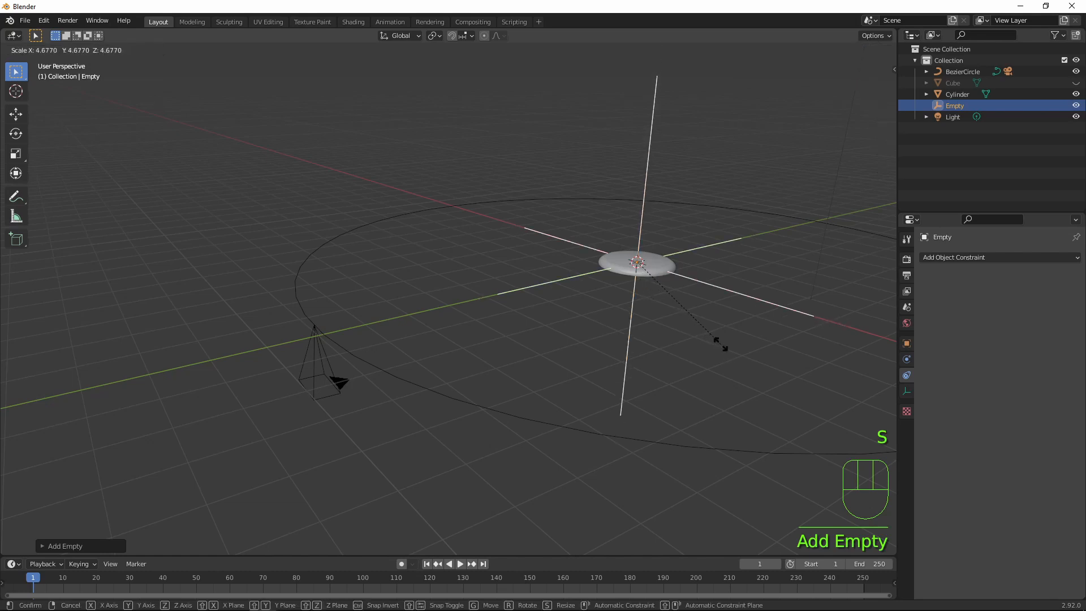
{"action": "left_click", "coordinate": [711, 339]}
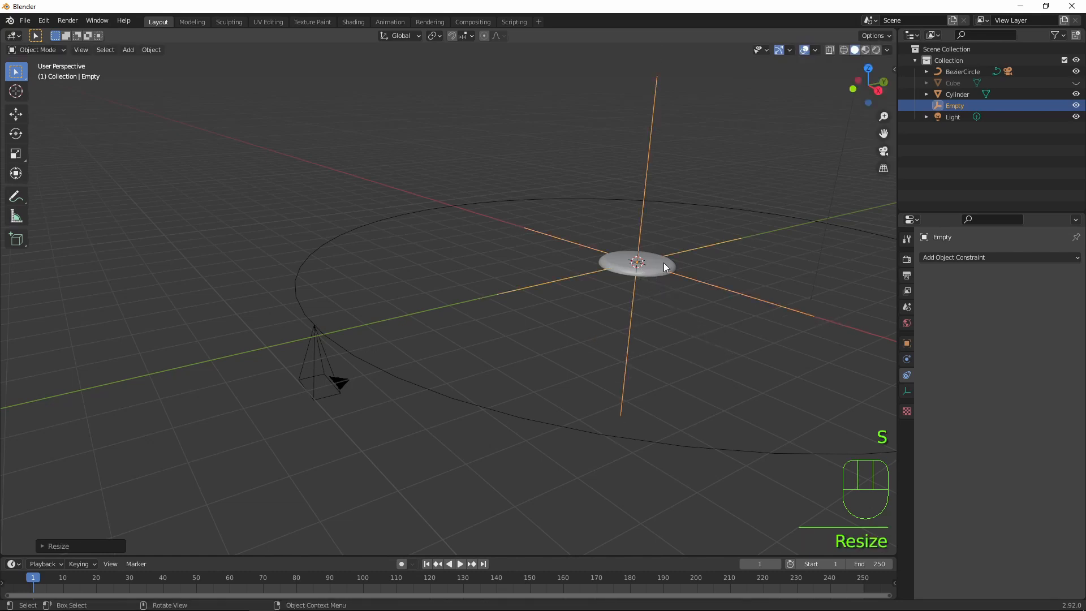
Add a Track To constraint to the camera with the empty at the disc as its target
{"action": "left_click", "coordinate": [334, 386]}
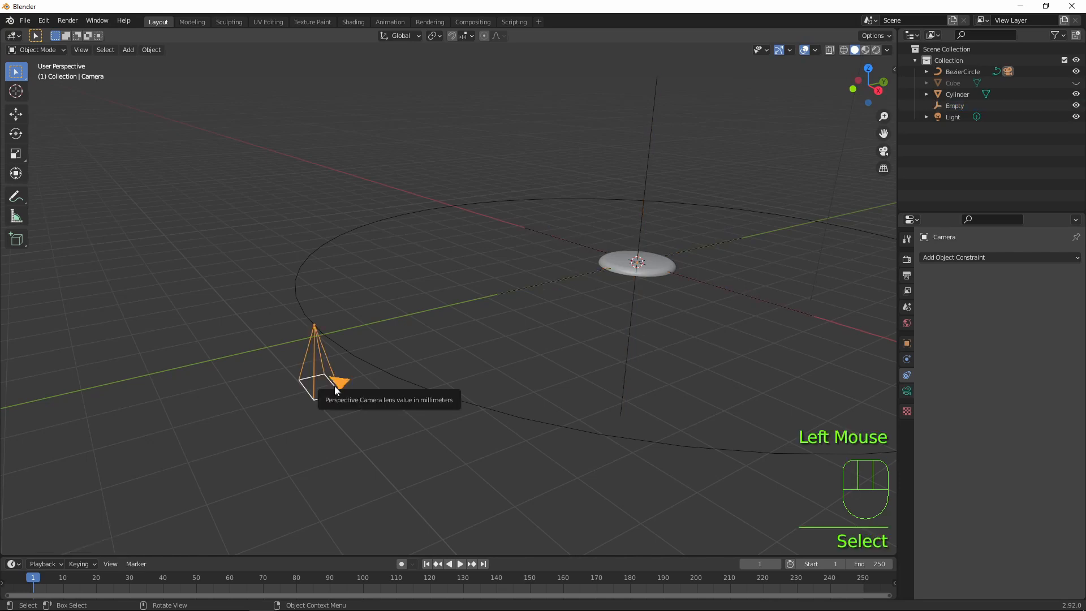
{"action": "left_click", "coordinate": [907, 377]}
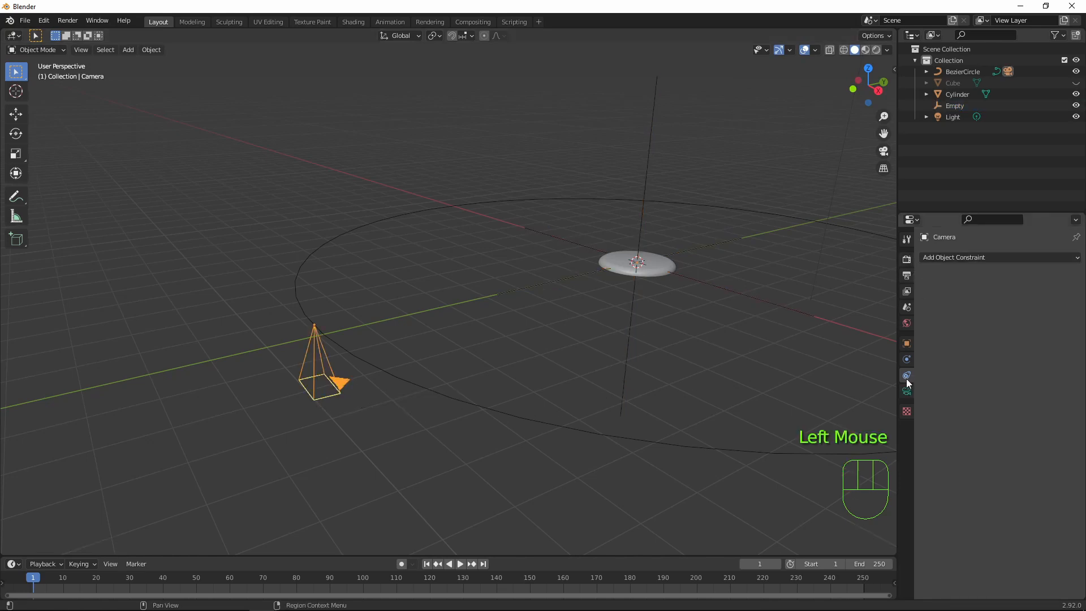
{"action": "left_click", "coordinate": [984, 257]}
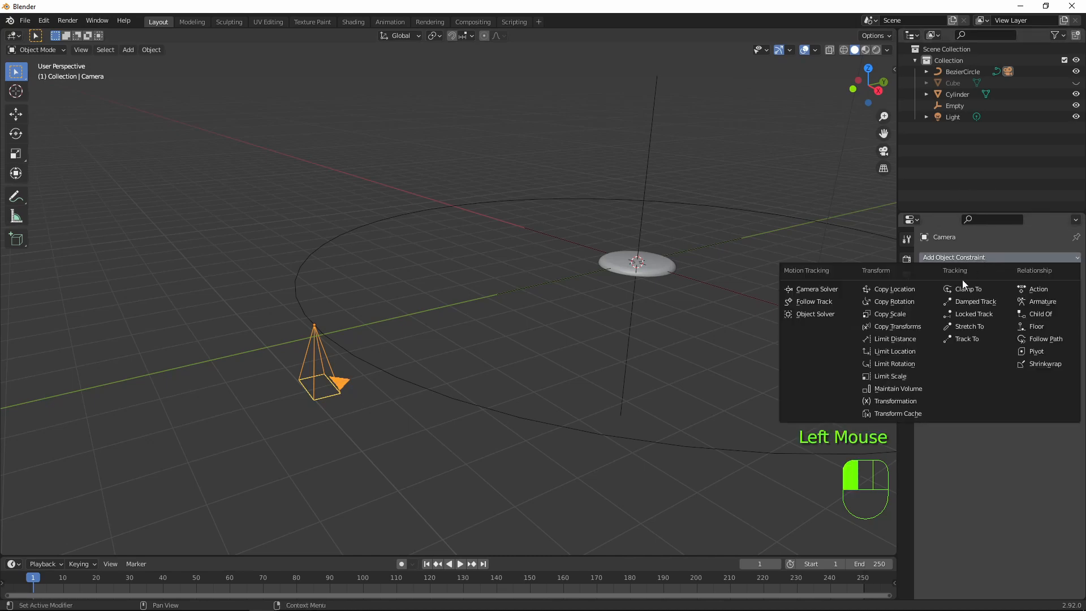
{"action": "left_click", "coordinate": [969, 338]}
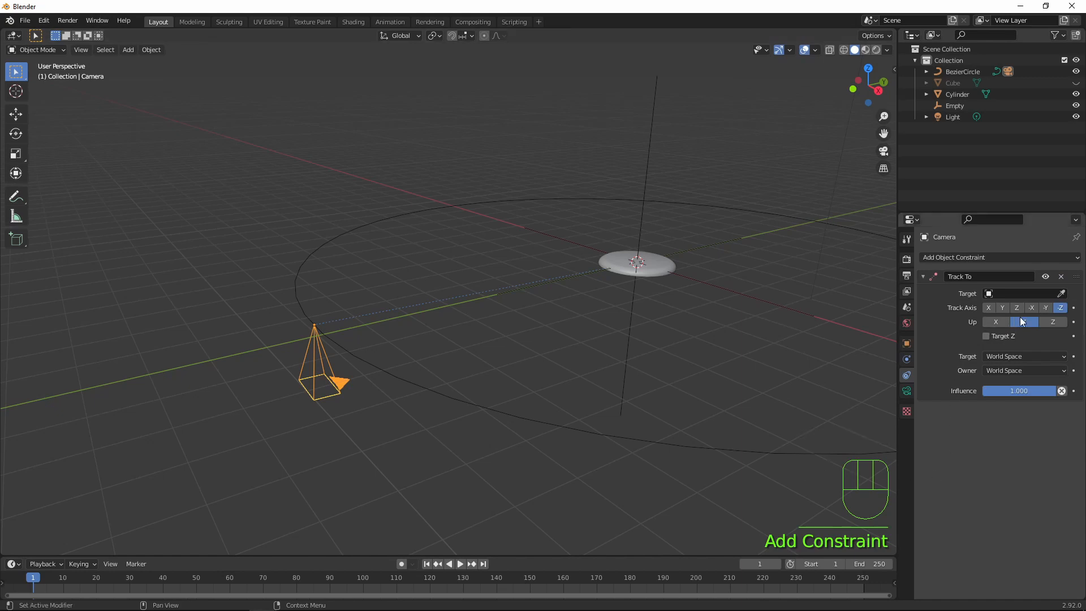
{"action": "left_click", "coordinate": [1061, 294]}
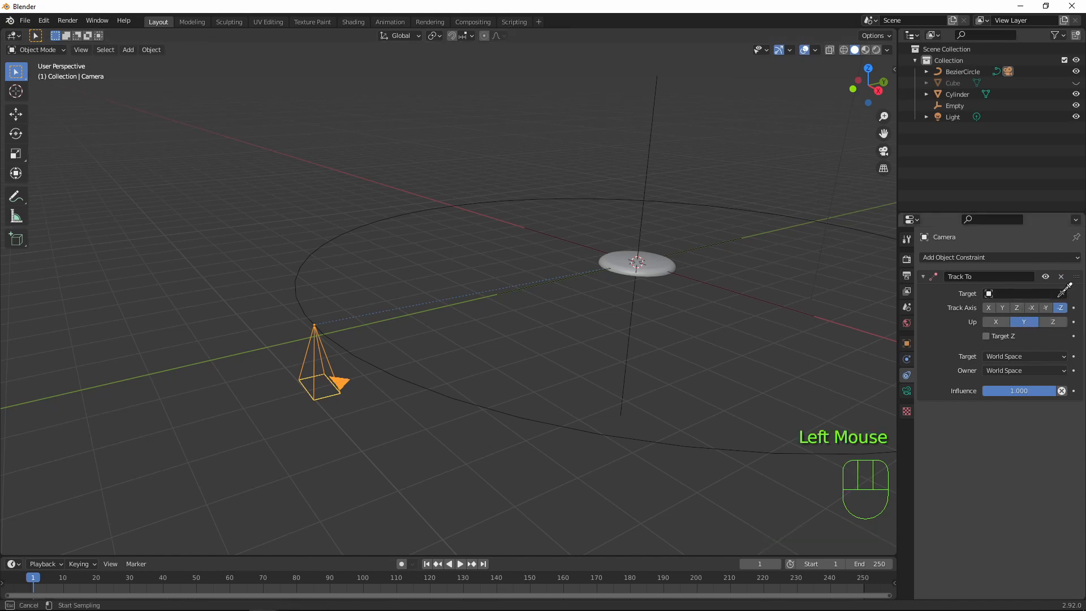
{"action": "left_click", "coordinate": [632, 325]}
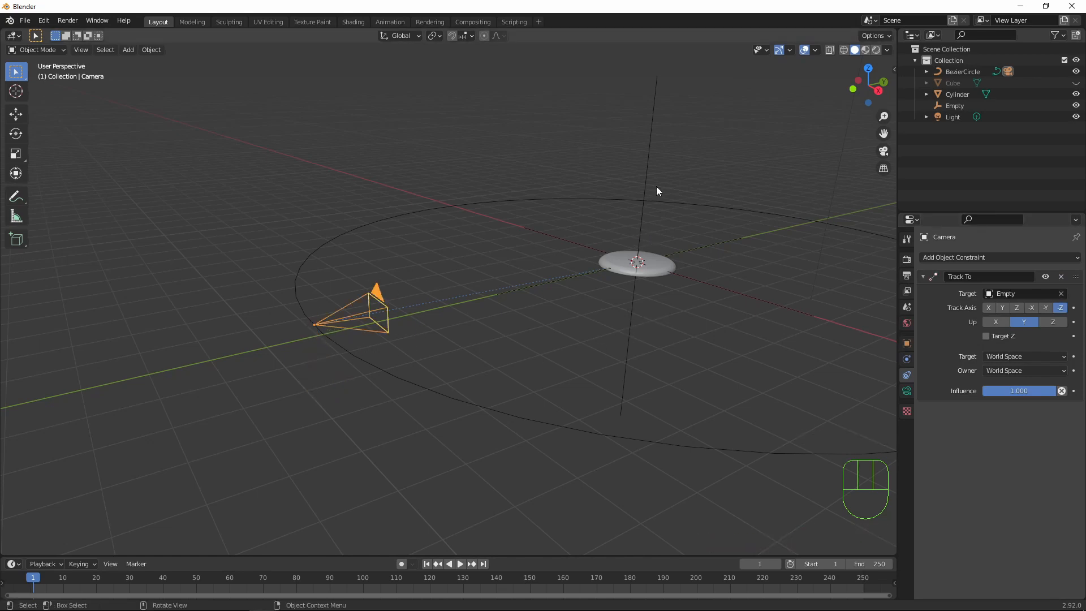
Play the orbit animation through the camera view to check how the camera tracks the disc
{"action": "key", "text": "KP_0"}
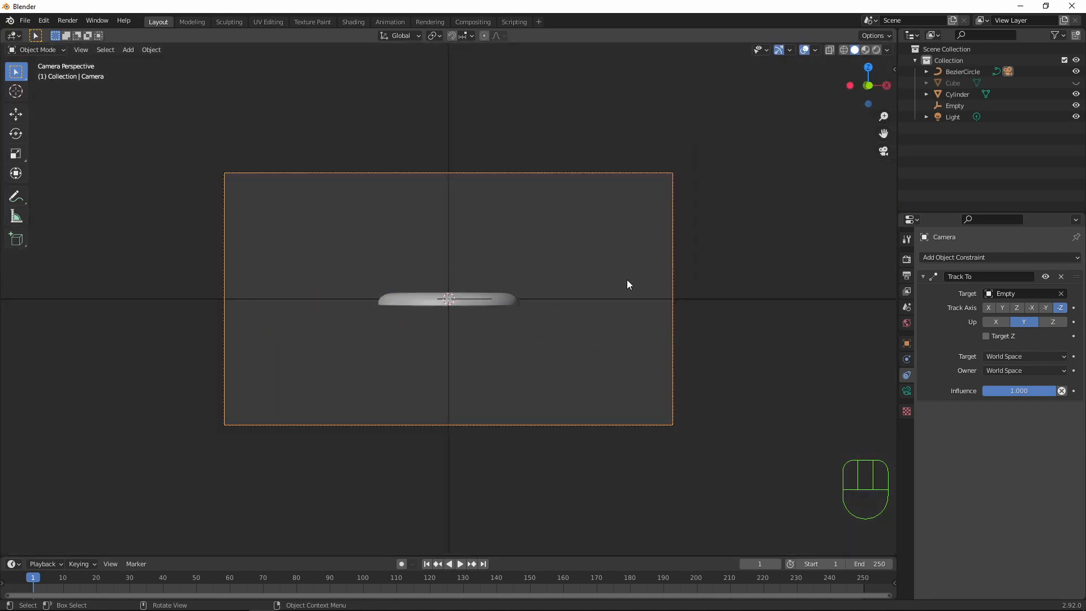
{"action": "key", "text": "space"}
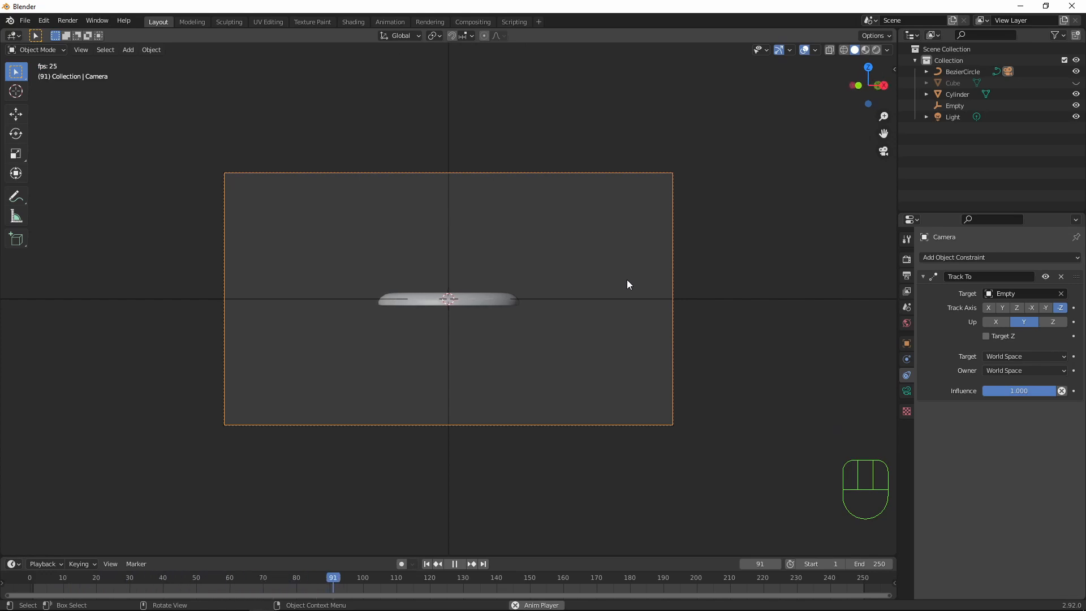
{"action": "key", "text": "space"}
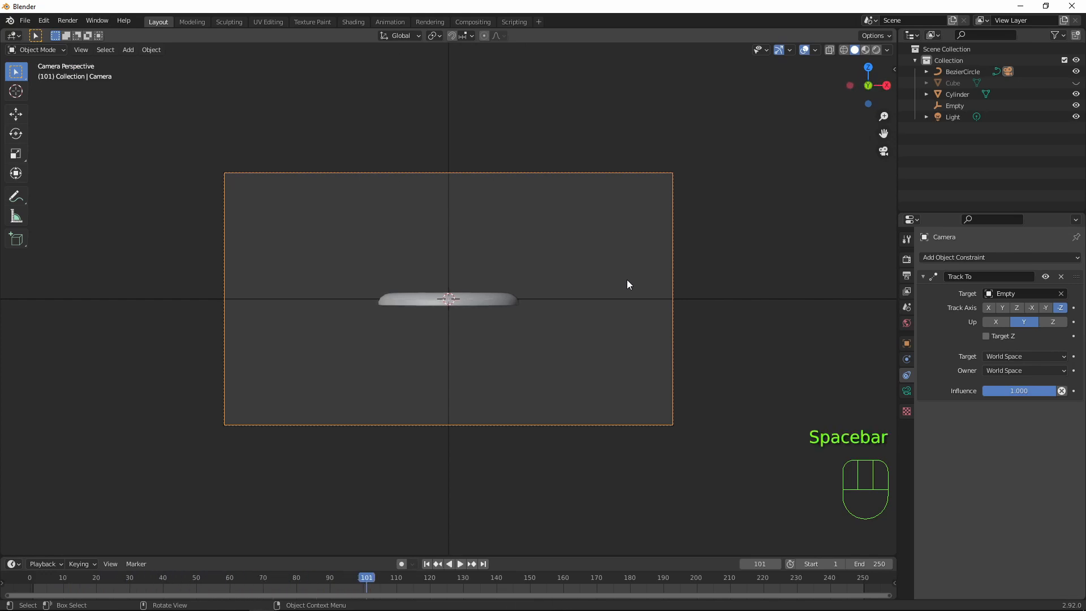
Raise the empty straight up along the Z axis above the disc, judging the framing through the camera view
{"action": "scroll", "coordinate": [627, 280], "scroll_direction": "down", "scroll_amount": 2}
{"action": "middle_click_drag", "start_coordinate": [655, 213], "coordinate": [587, 282]}
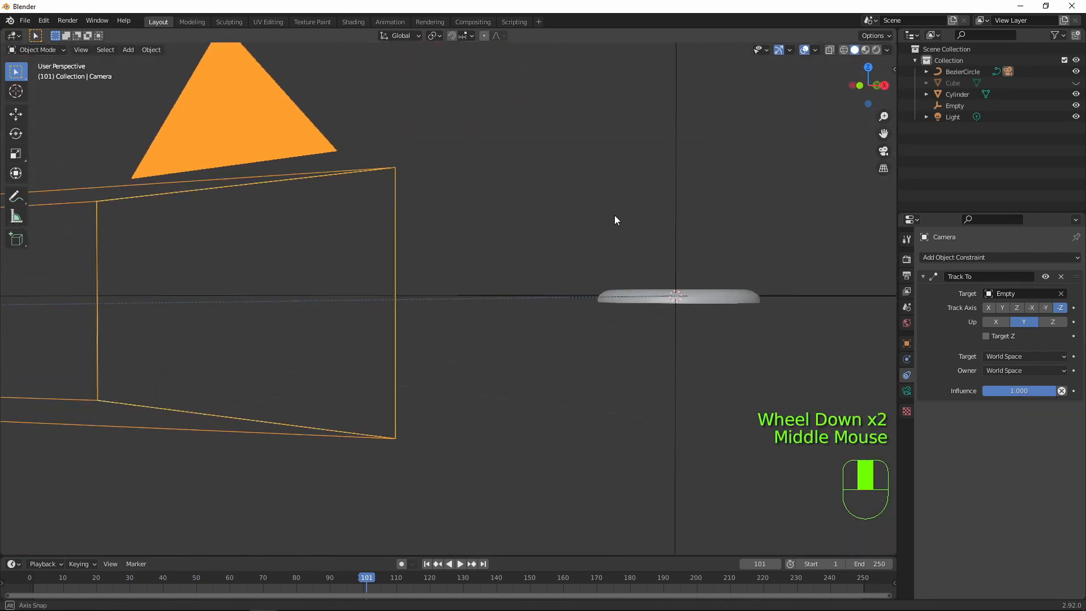
{"action": "scroll", "coordinate": [604, 236], "scroll_direction": "down", "scroll_amount": 6}
{"action": "left_click", "coordinate": [572, 267]}
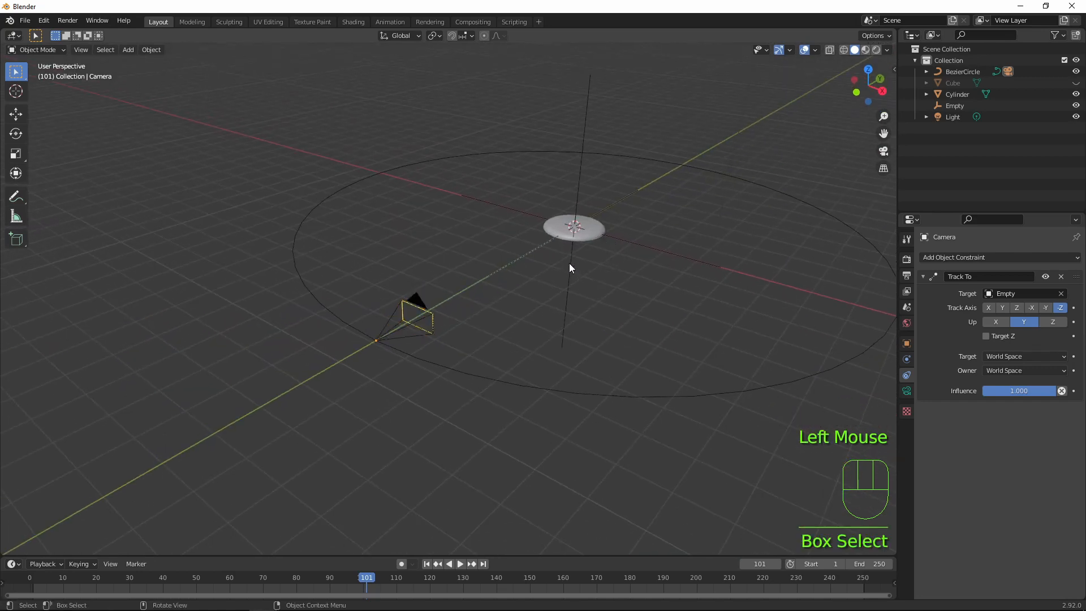
{"action": "left_click", "coordinate": [572, 263]}
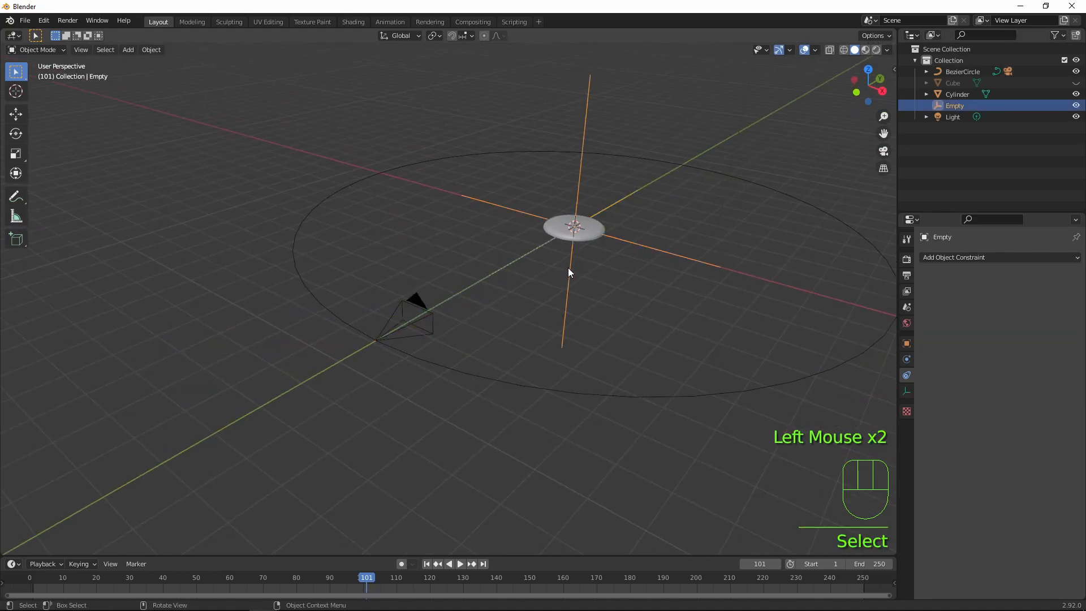
{"action": "key", "text": "KP_0"}
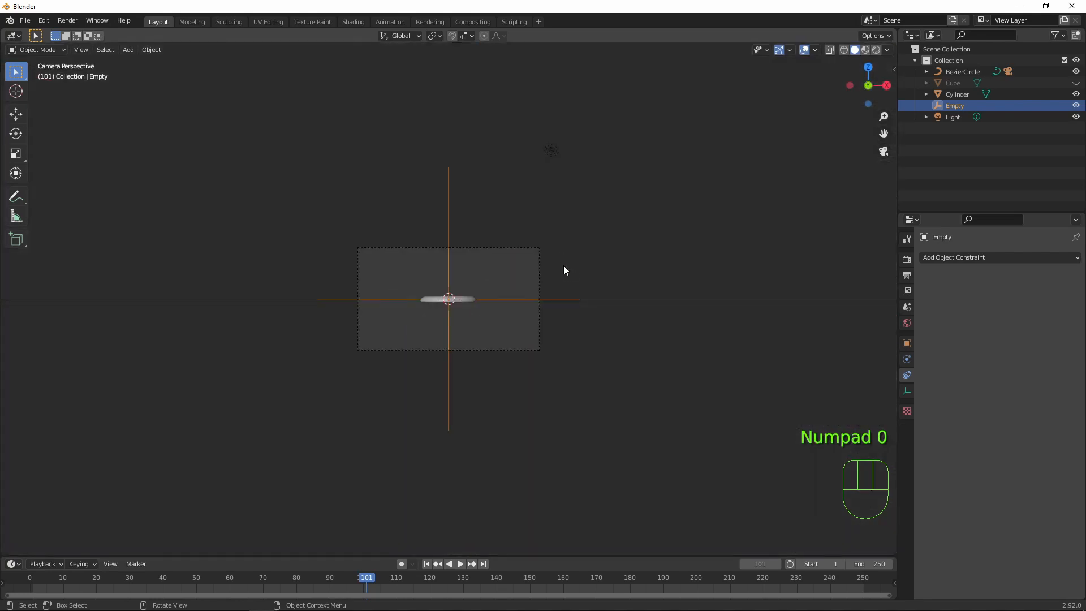
{"action": "key", "text": "g"}
{"action": "middle_click", "coordinate": [582, 335]}
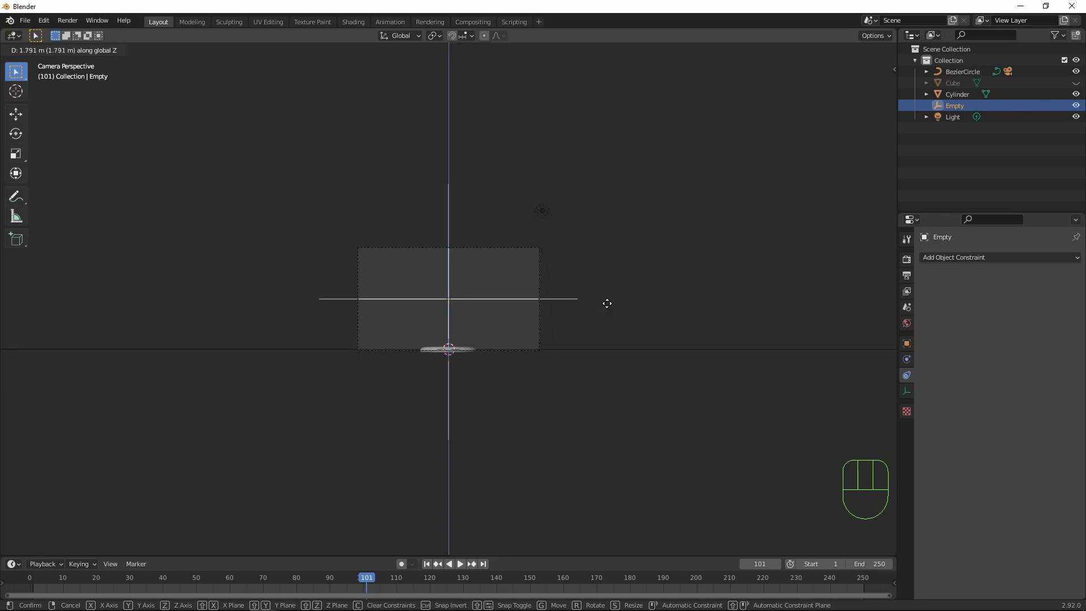
{"action": "left_click", "coordinate": [609, 306]}
Try scaling the Bezier circle and raising it along the Z axis to preview the camera's distance and height
{"action": "left_click", "coordinate": [612, 342]}
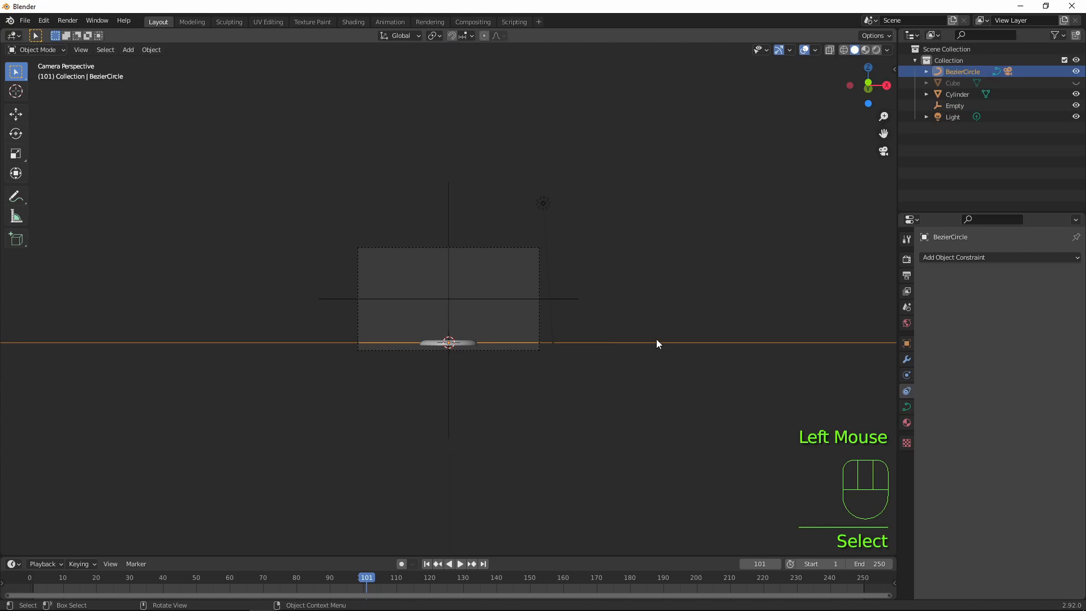
{"action": "key", "text": "s"}
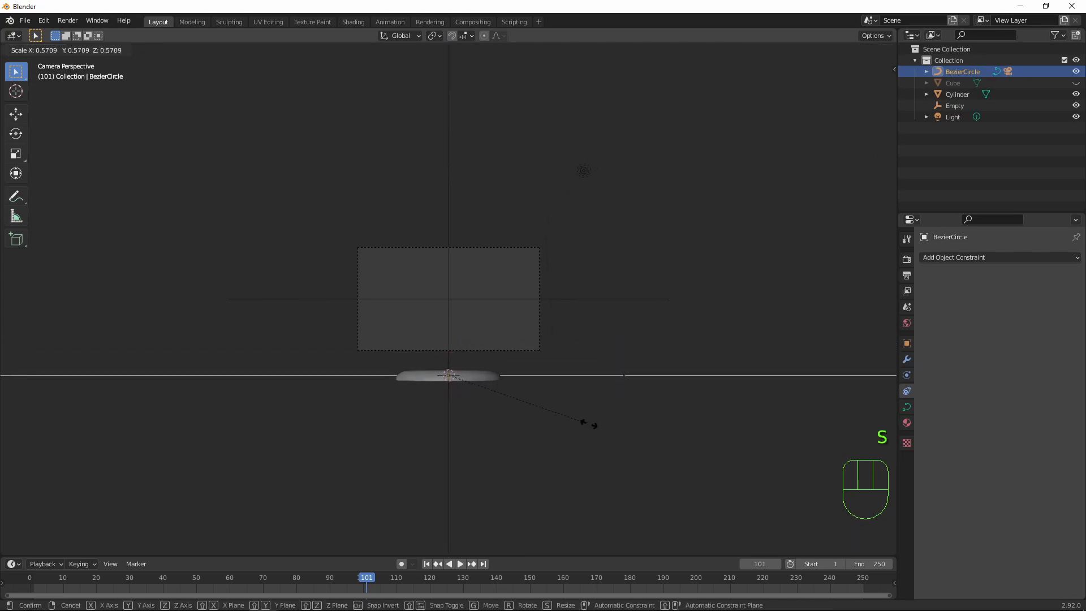
{"action": "left_click", "coordinate": [720, 476]}
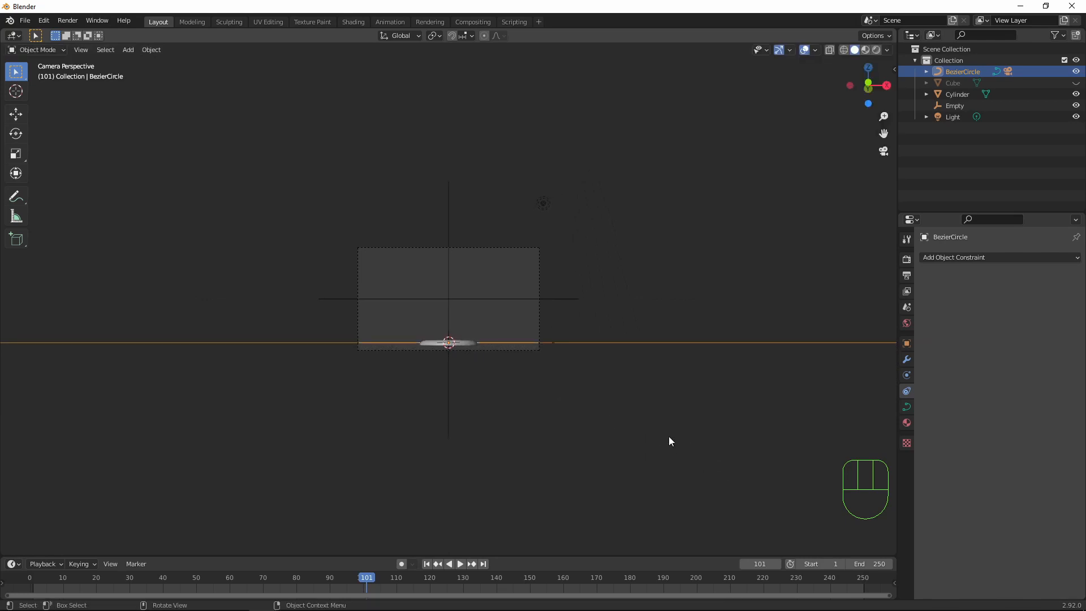
{"action": "key", "text": "g"}
{"action": "key", "text": "z"}
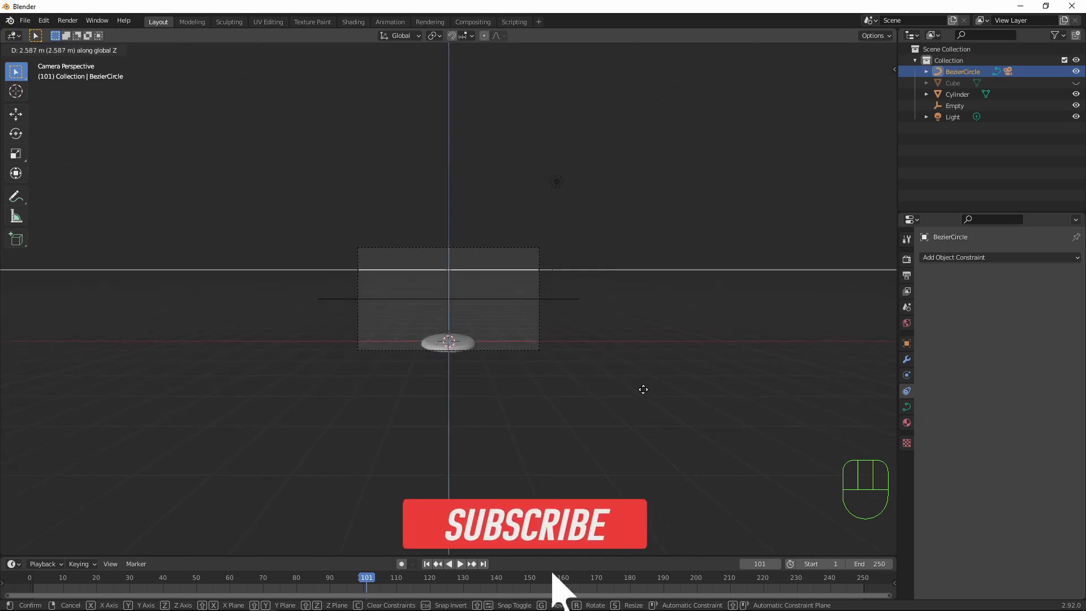
{"action": "left_click", "coordinate": [634, 437]}
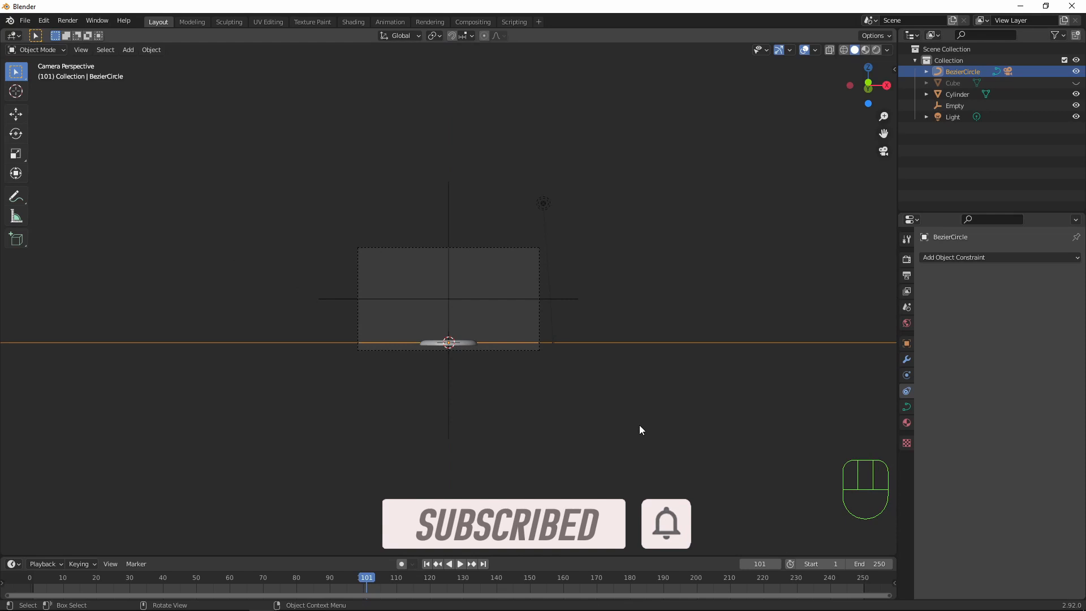
Unhide the cube and raise it along the Z axis so that it floats above the disc
{"action": "middle_click_drag", "start_coordinate": [744, 379], "coordinate": [680, 414]}
{"action": "scroll", "coordinate": [680, 414], "scroll_direction": "down", "scroll_amount": 2}
{"action": "scroll", "coordinate": [645, 412], "scroll_direction": "down", "scroll_amount": 2}
{"action": "key", "text": "alt+h"}
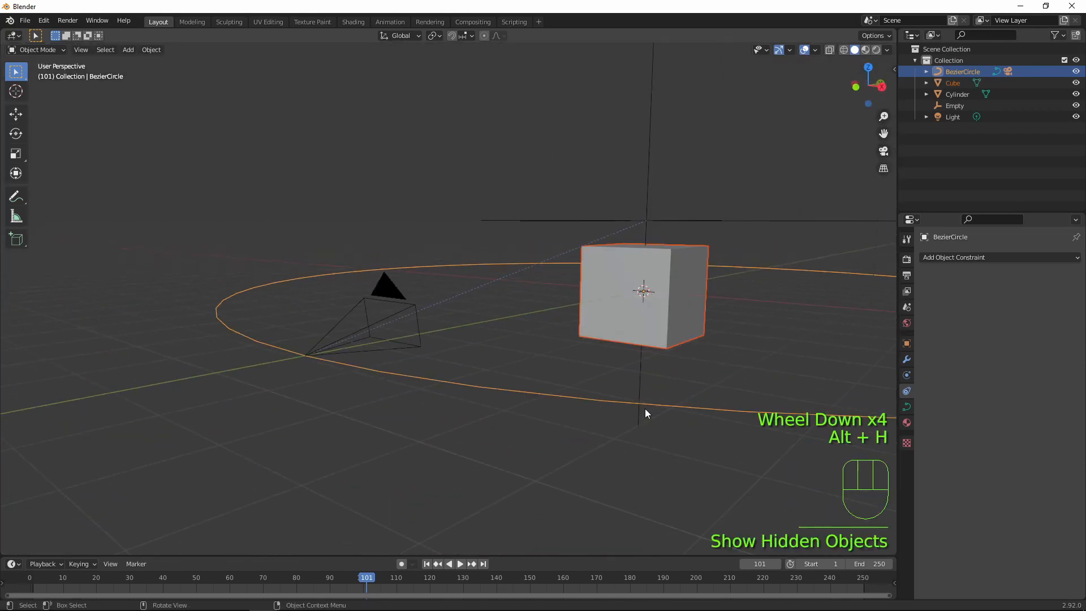
{"action": "left_click", "coordinate": [674, 283]}
{"action": "key", "text": "g"}
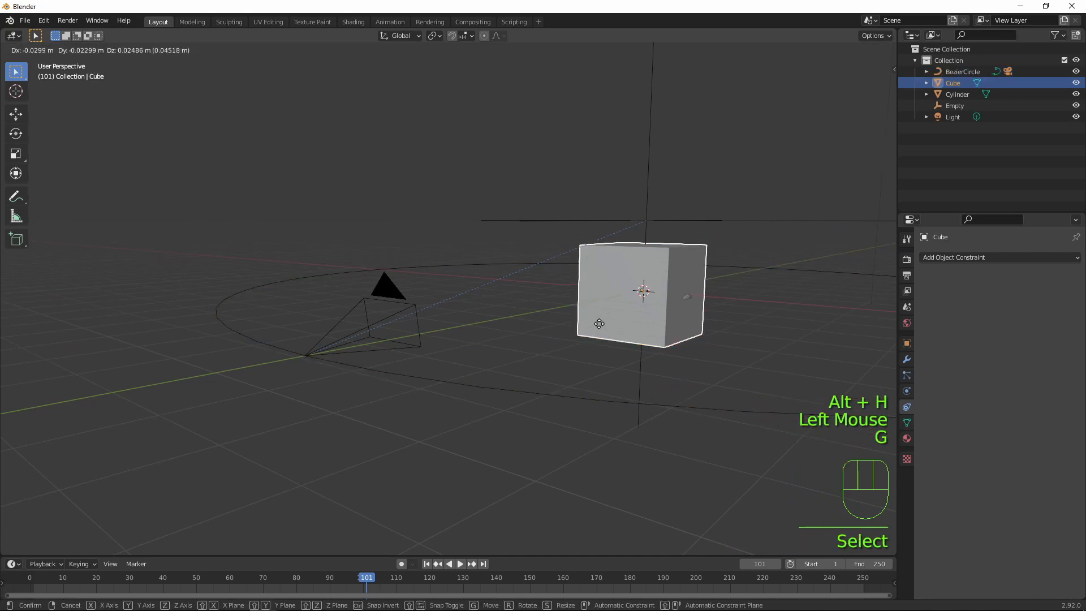
{"action": "key", "text": "z"}
{"action": "left_click", "coordinate": [591, 234]}
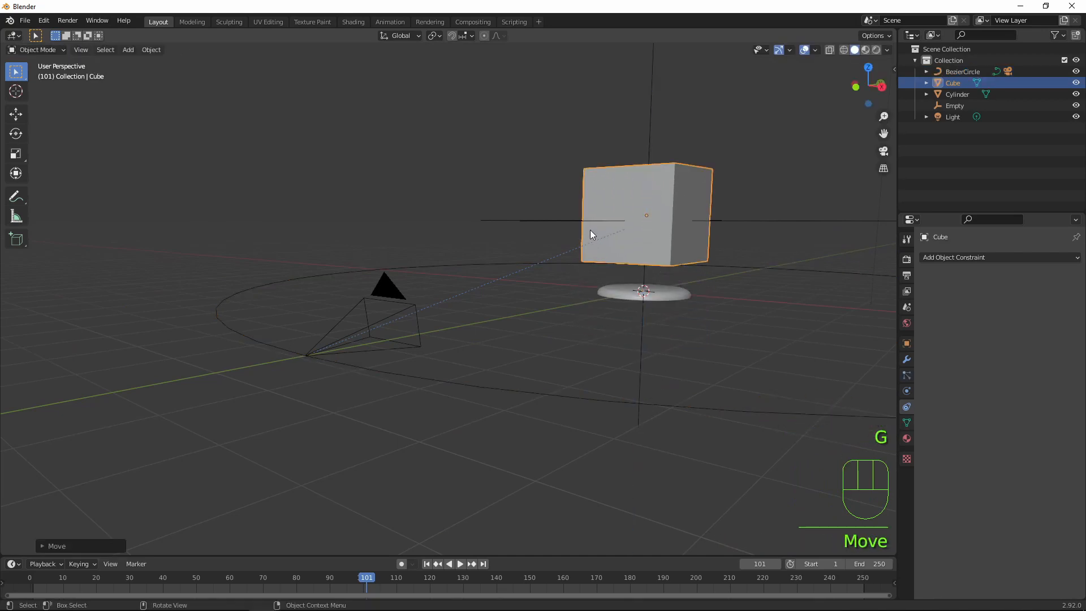
Scale the cube down to roughly half its size and lower it slightly along the Z axis
{"action": "key", "text": "s"}
{"action": "left_click", "coordinate": [644, 253]}
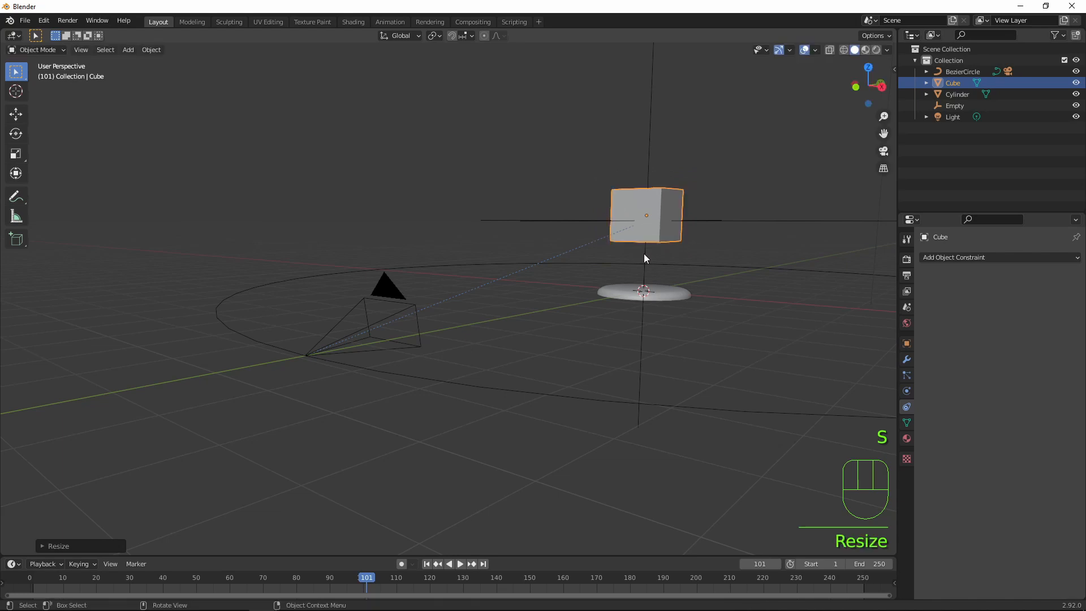
{"action": "key", "text": "g"}
{"action": "key", "text": "z"}
{"action": "left_click", "coordinate": [623, 252]}
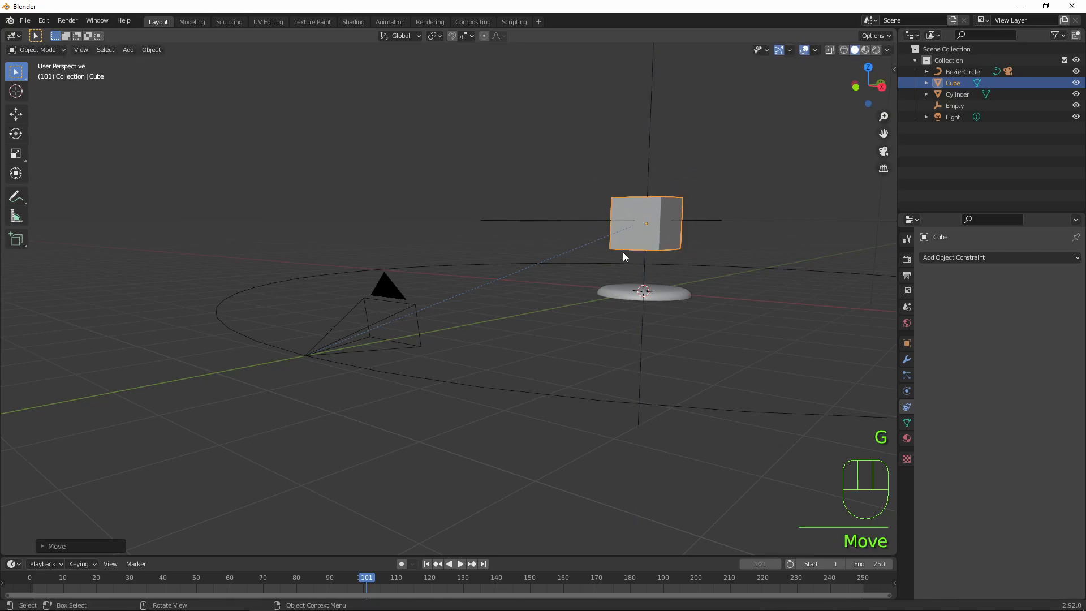
Play the orbit animation through the camera view to check how the cube and disc are framed
{"action": "scroll", "coordinate": [612, 249], "scroll_direction": "down", "scroll_amount": 2}
{"action": "middle_click_drag", "start_coordinate": [585, 214], "coordinate": [599, 238]}
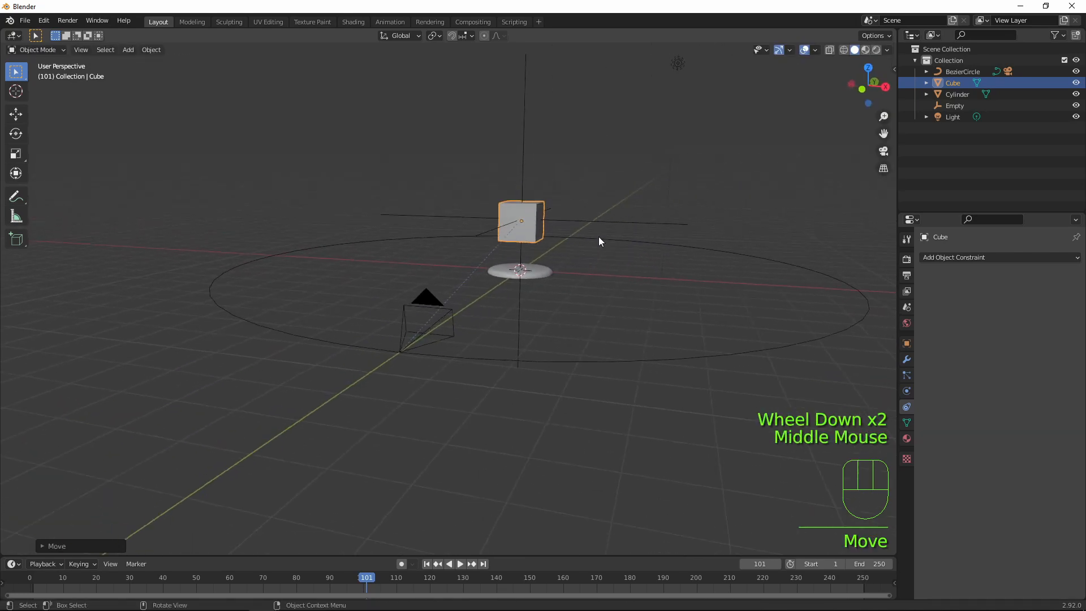
{"action": "key", "text": "KP_0"}
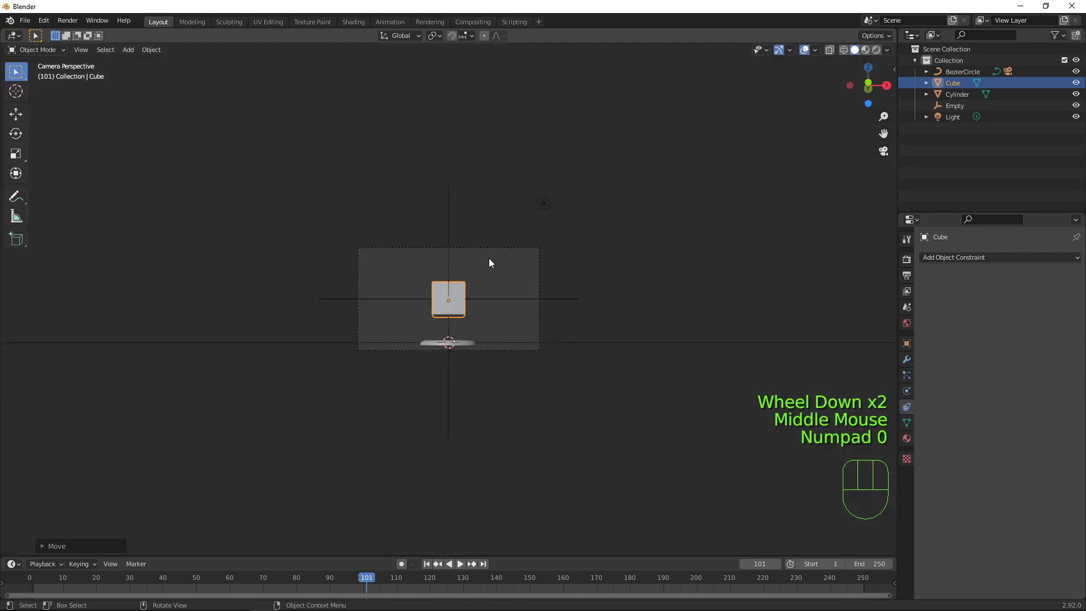
{"action": "scroll", "coordinate": [489, 258], "scroll_direction": "down", "scroll_amount": 1}
{"action": "scroll", "coordinate": [498, 282], "scroll_direction": "up", "scroll_amount": 3}
{"action": "scroll", "coordinate": [498, 282], "scroll_direction": "up", "scroll_amount": 1}
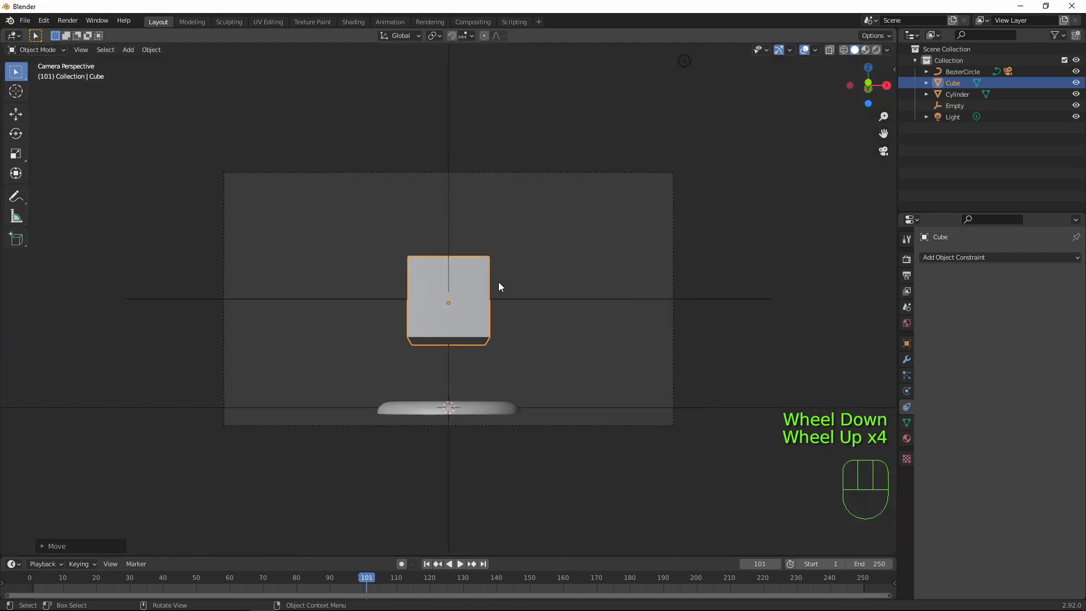
{"action": "key", "text": "space"}
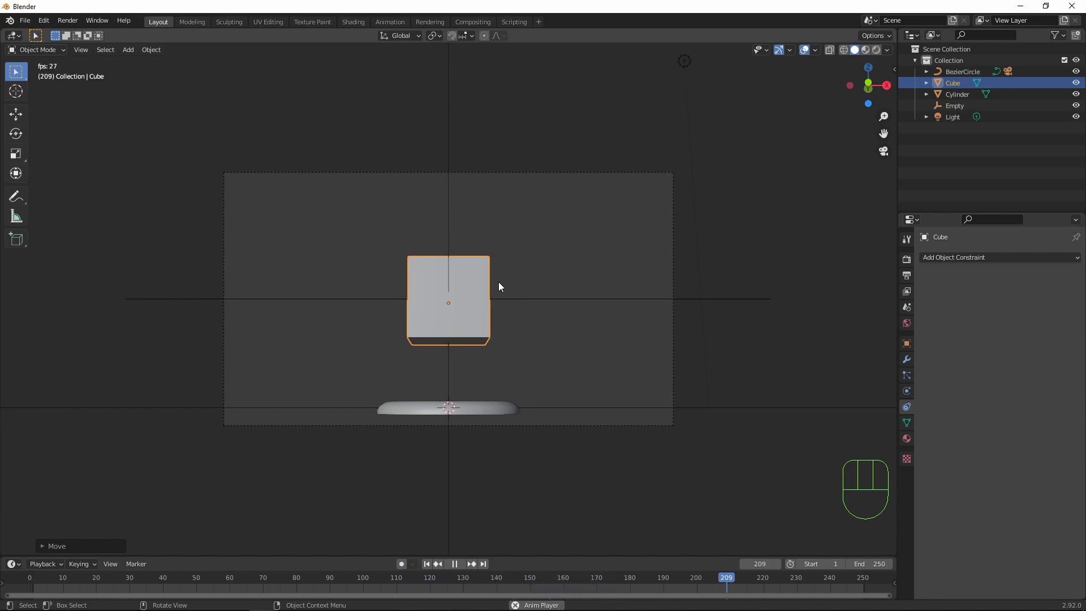
{"action": "left_click", "coordinate": [458, 565]}
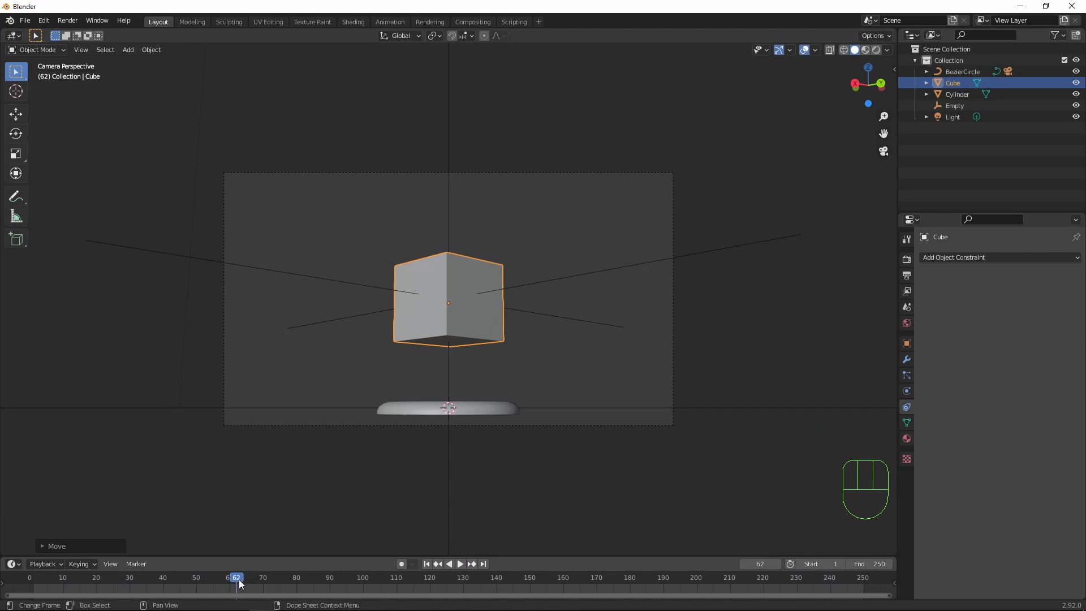
Scrub through the timeline to examine over which frames the camera moves around the circle, ending at frame 86
{"action": "left_click_drag", "start_coordinate": [240, 584], "coordinate": [370, 585]}
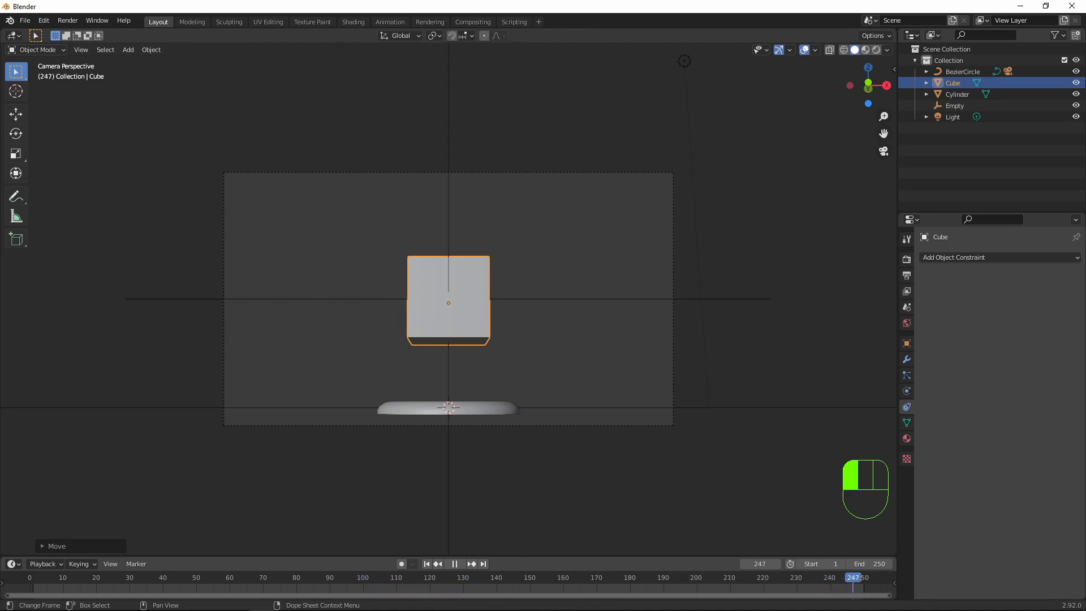
{"action": "left_click_drag", "start_coordinate": [438, 610], "coordinate": [503, 589]}
{"action": "left_click_drag", "start_coordinate": [589, 601], "coordinate": [316, 588]}
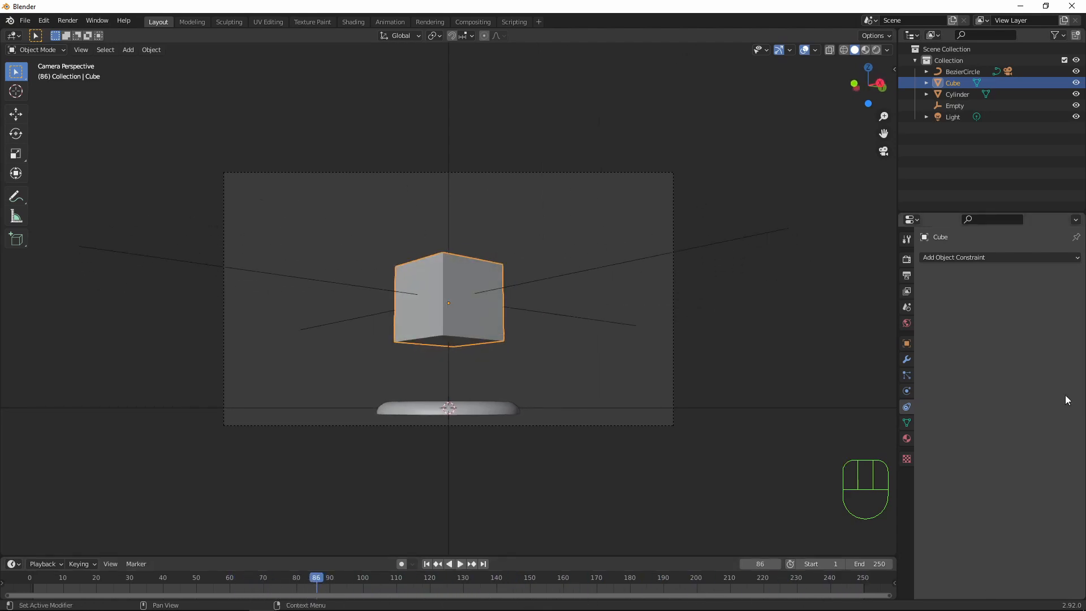
Set the Bezier circle's Path Animation length to 250 frames
{"action": "left_click", "coordinate": [725, 409]}
{"action": "left_click", "coordinate": [908, 405]}
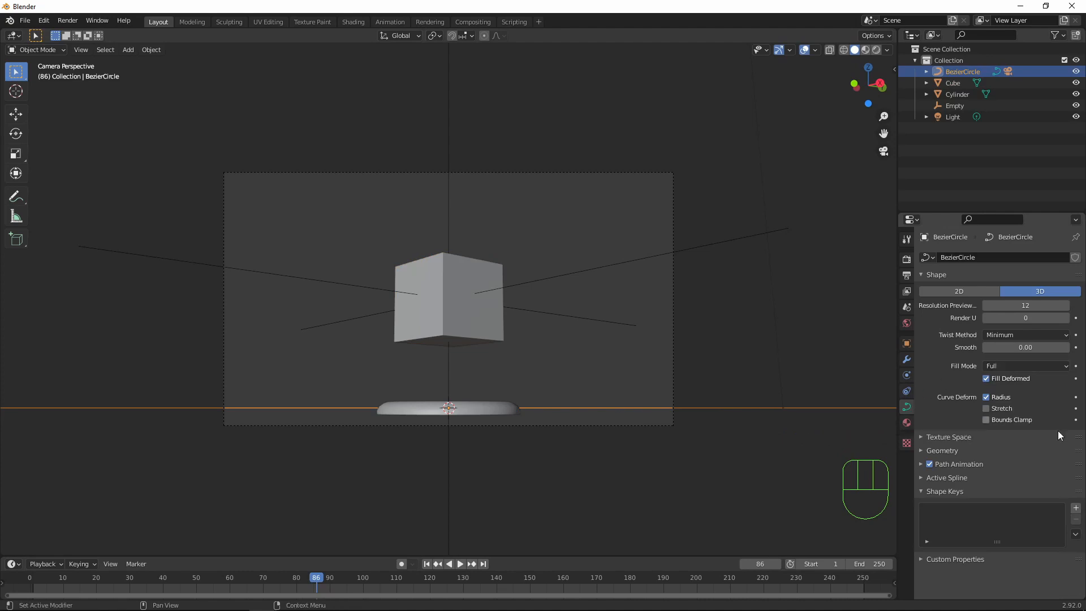
{"action": "left_click", "coordinate": [919, 461]}
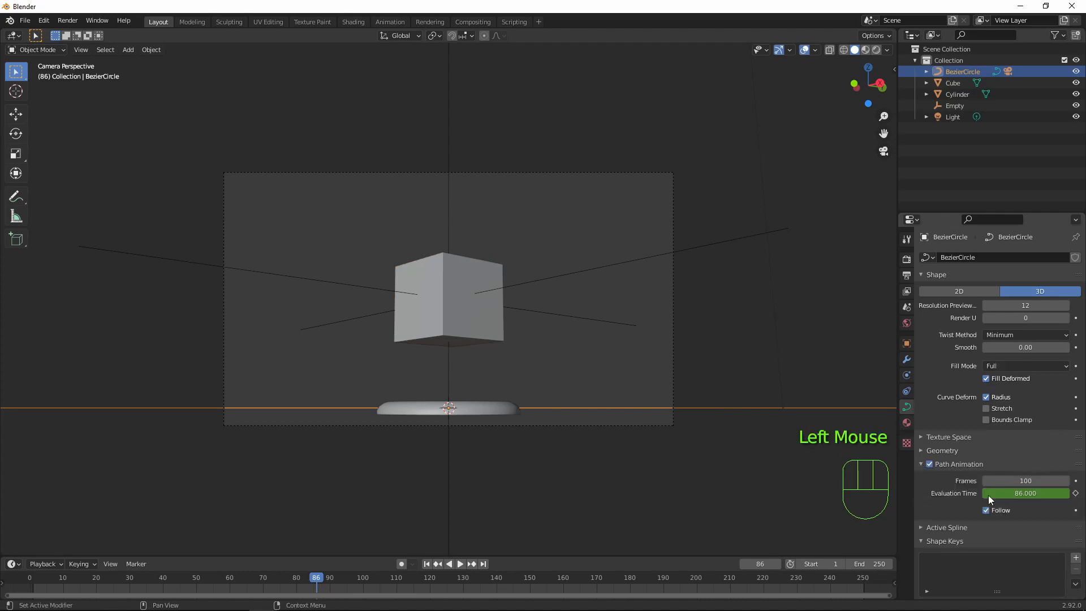
{"action": "double_click", "coordinate": [1034, 481]}
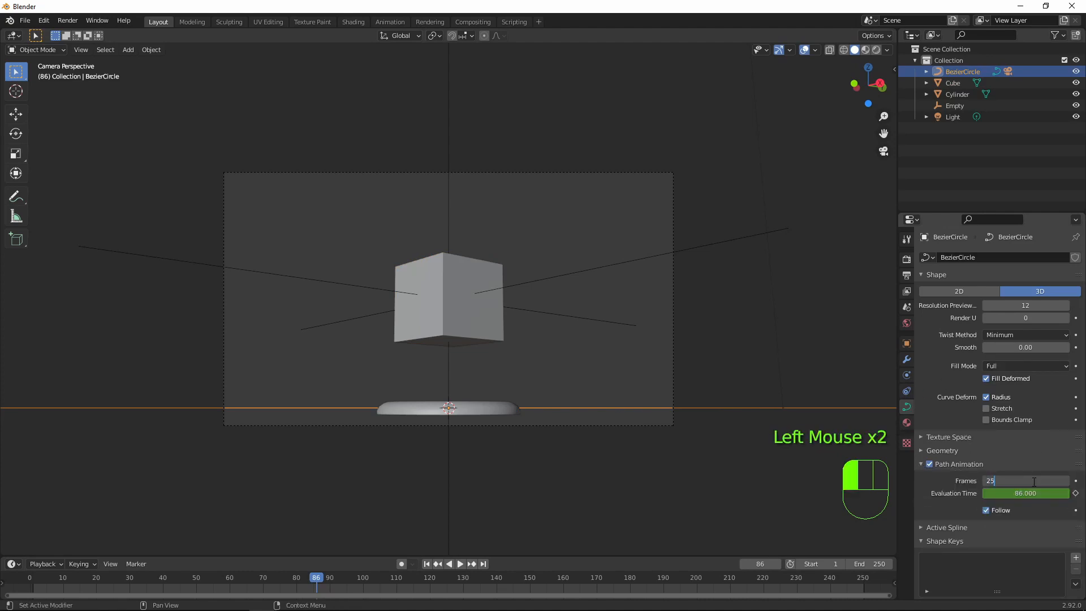
{"action": "type", "text": "250"}
{"action": "key", "text": "Return"}
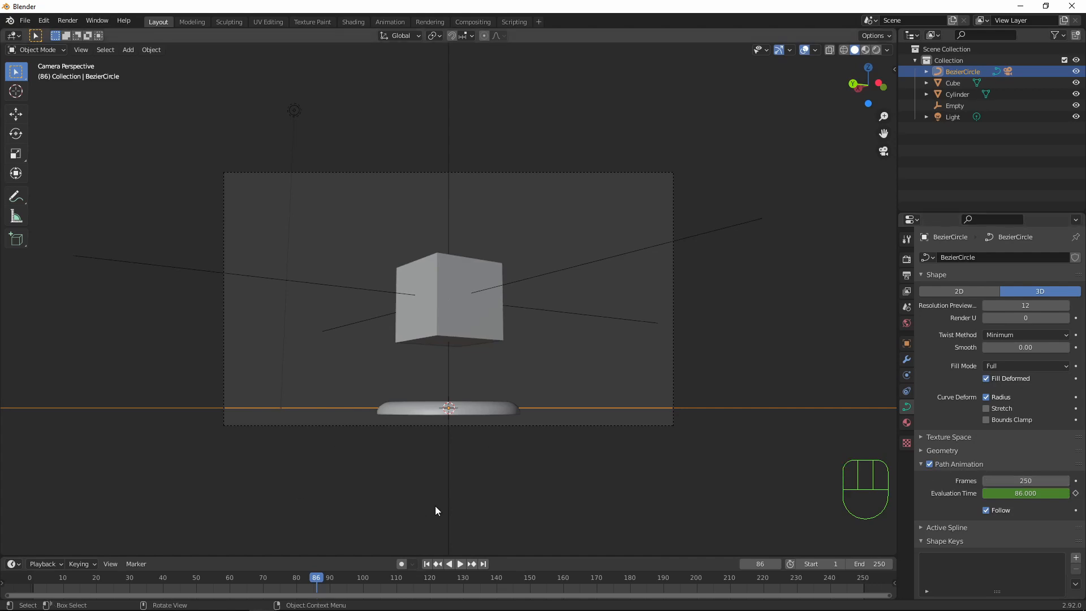
Play the animation and raise the Bezier circle about 3 m along the Z axis during playback
{"action": "left_click", "coordinate": [461, 564]}
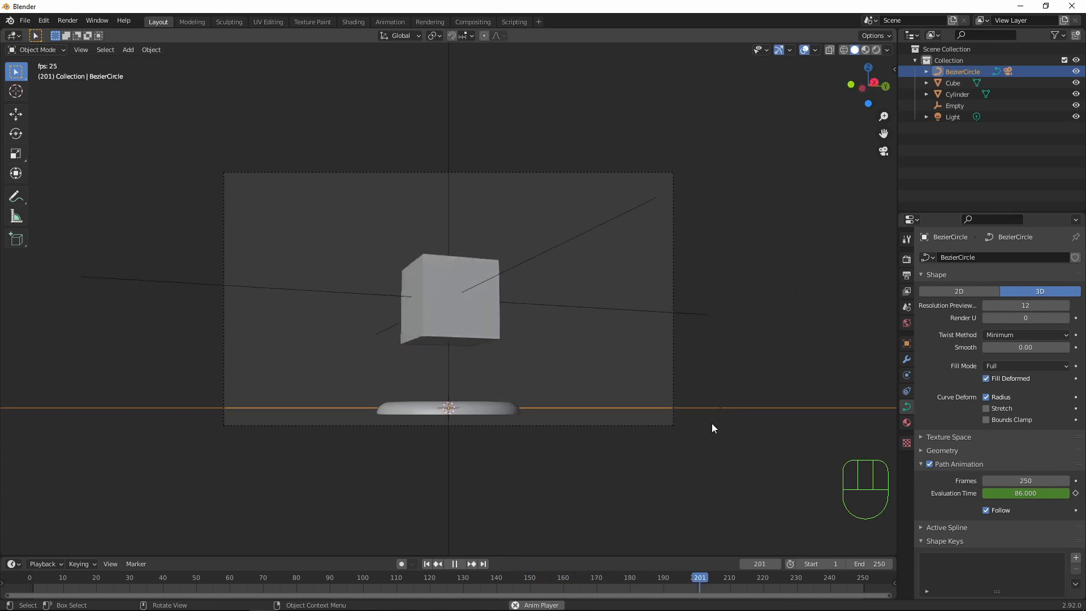
{"action": "key", "text": "g"}
{"action": "key", "text": "z"}
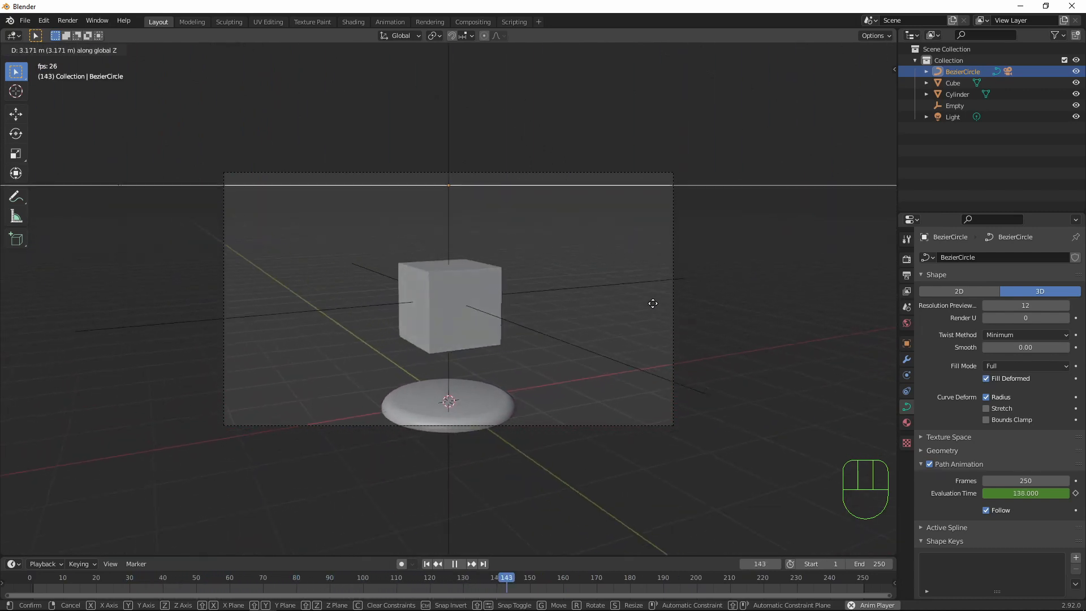
{"action": "left_click", "coordinate": [650, 318]}
Lower the empty slightly along the Z axis and shift it along the X axis during playback
{"action": "left_click", "coordinate": [555, 293]}
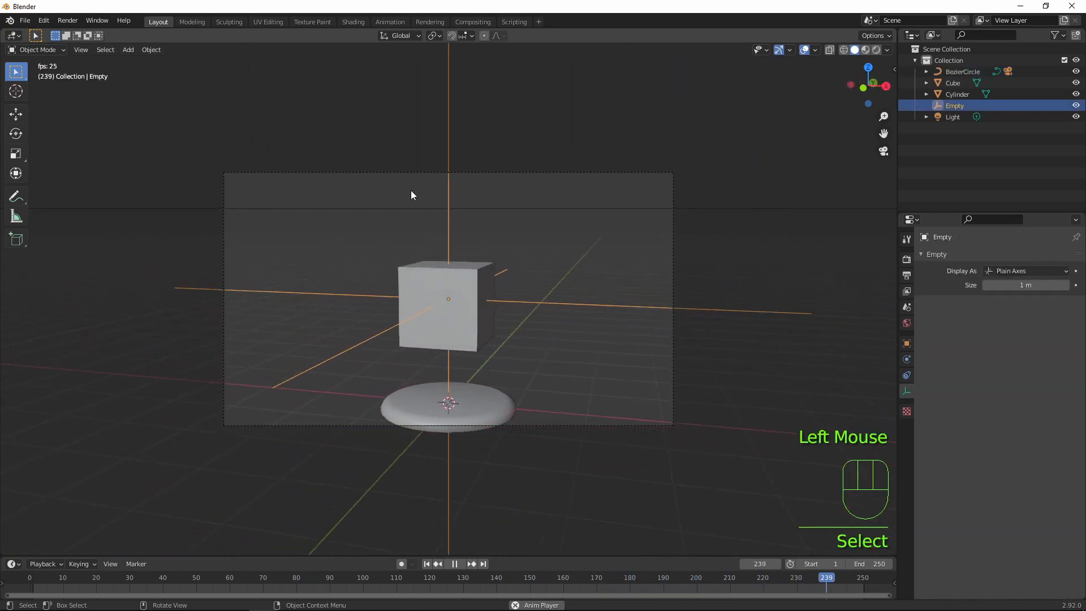
{"action": "key", "text": "g"}
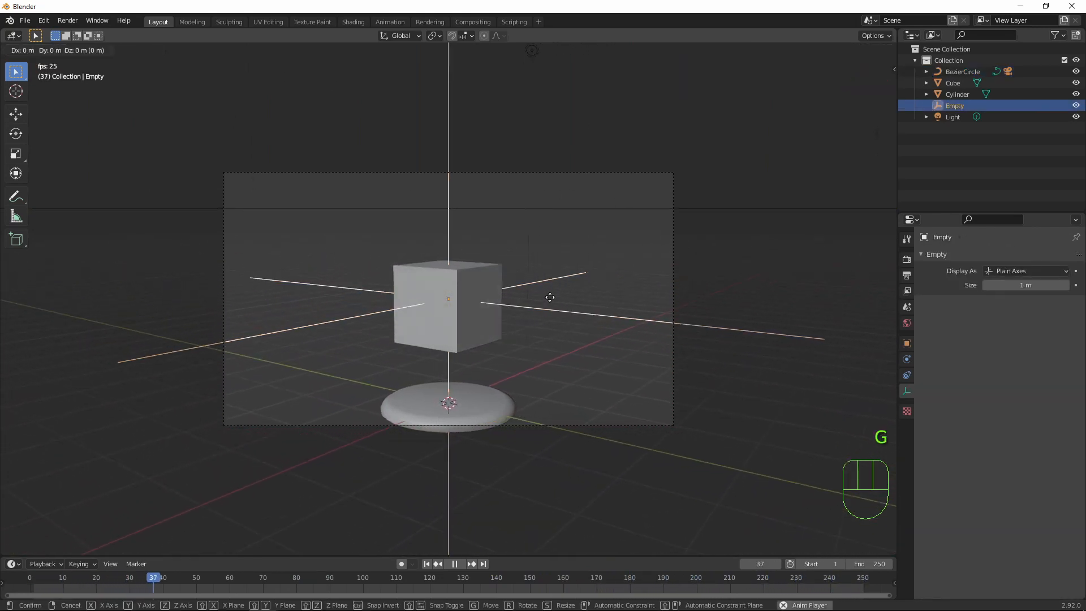
{"action": "key", "text": "z"}
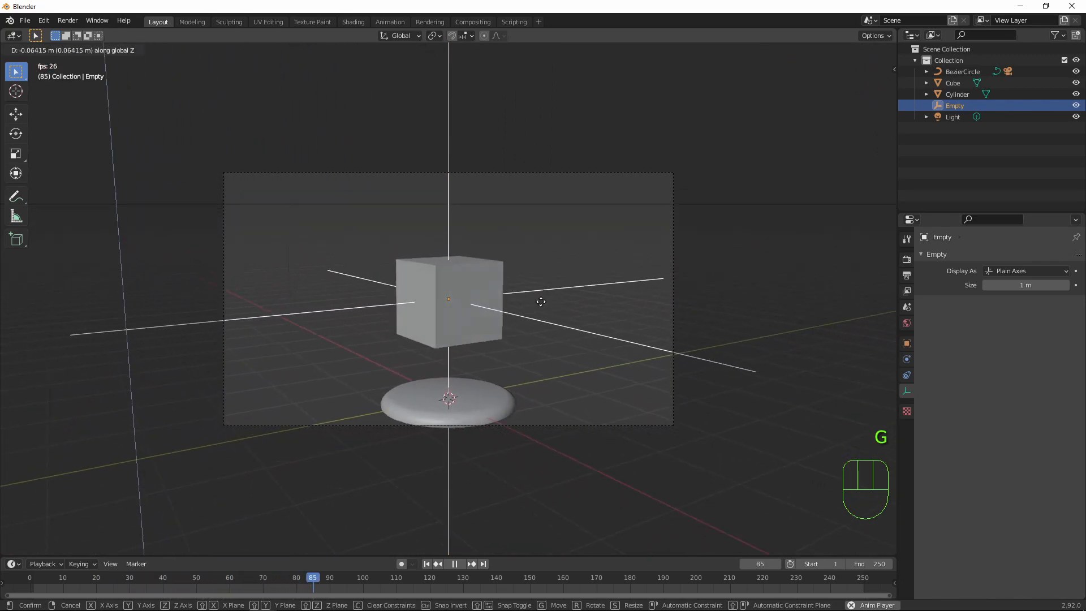
{"action": "left_click", "coordinate": [539, 302]}
{"action": "key", "text": "g"}
{"action": "key", "text": "x"}
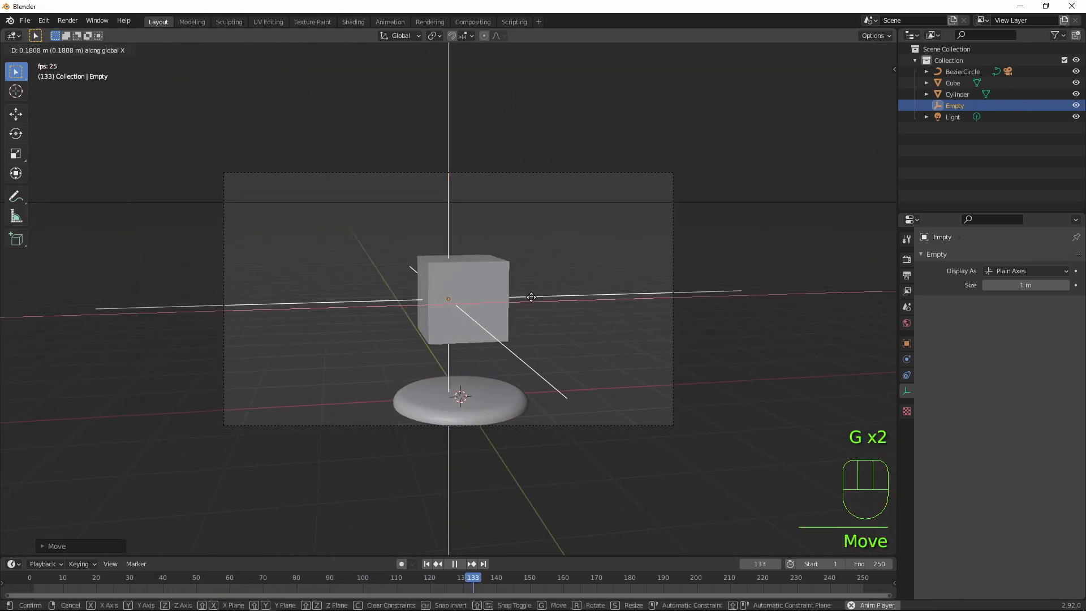